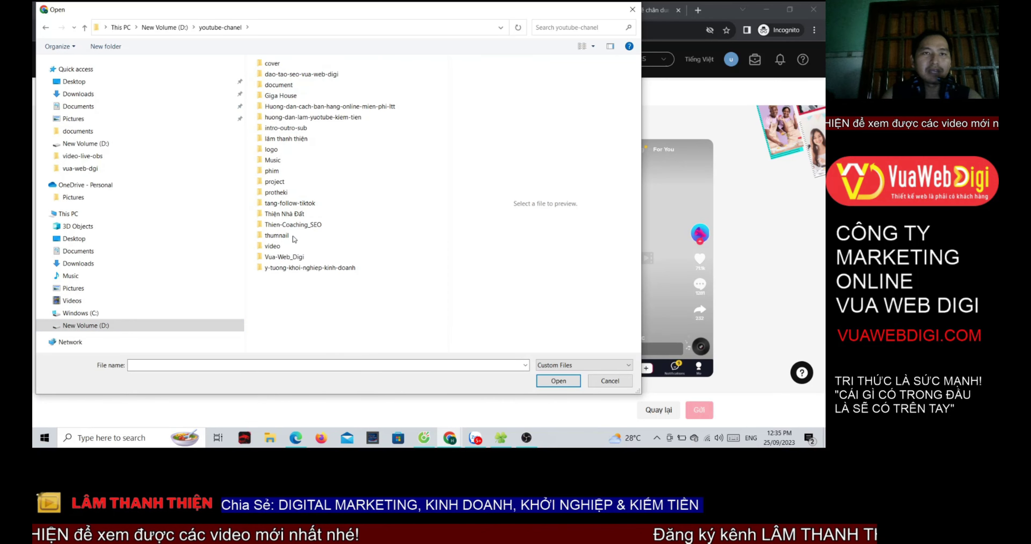
- Upload the video "video-qc-dao-tao-seo-full (1)" from the video/export/video-qc-dao-tao-seo-full folder and use its original version for the ad
double_click(292, 246)
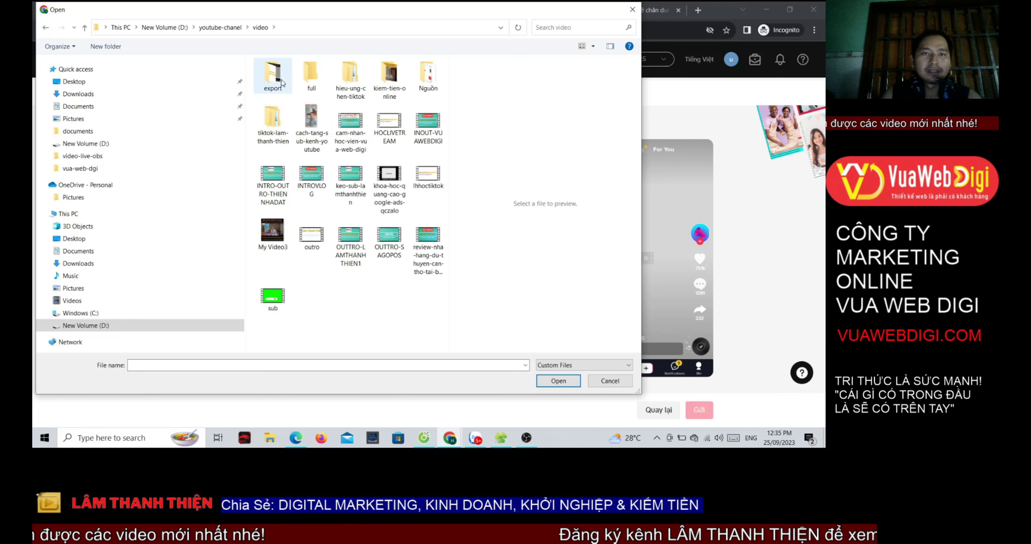
double_click(272, 74)
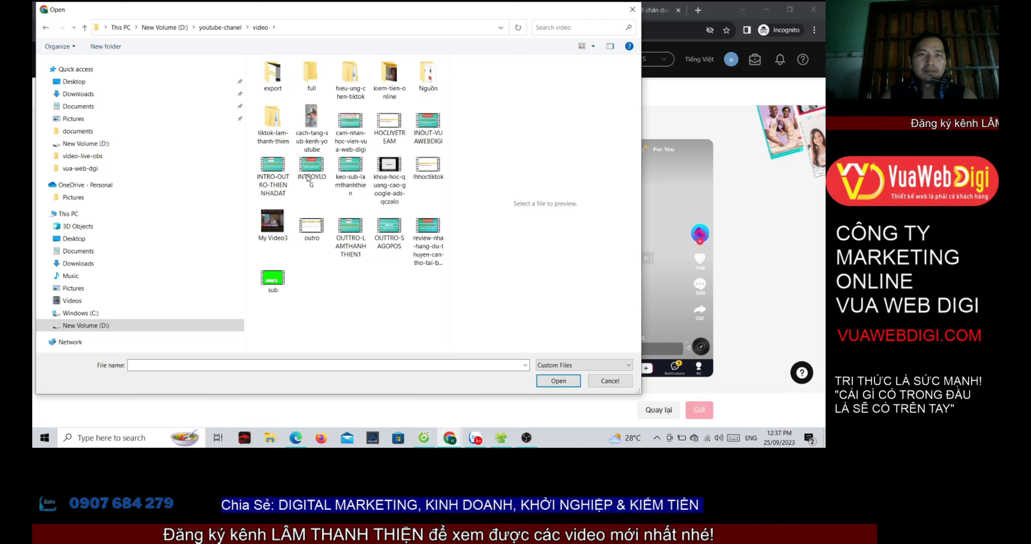
double_click(285, 85)
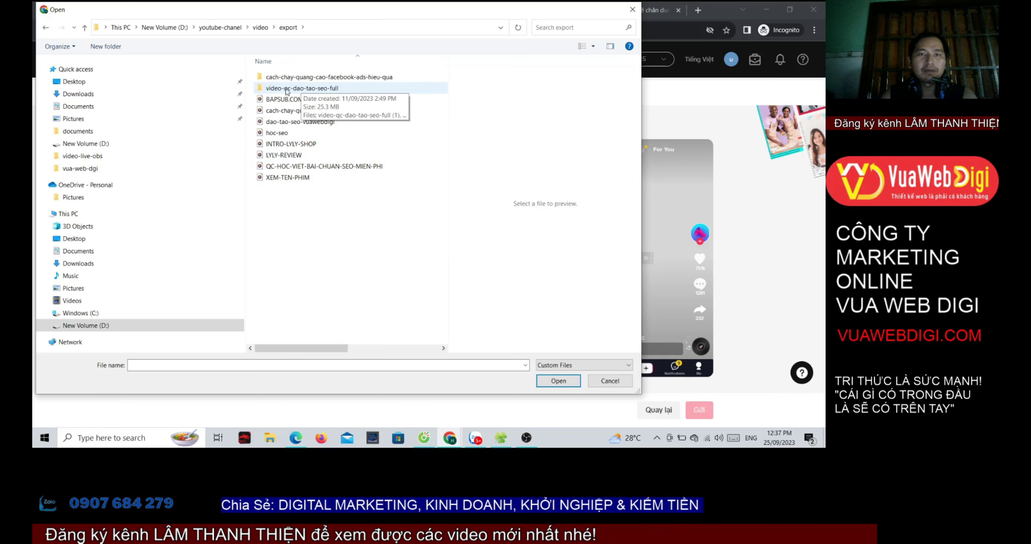
double_click(304, 88)
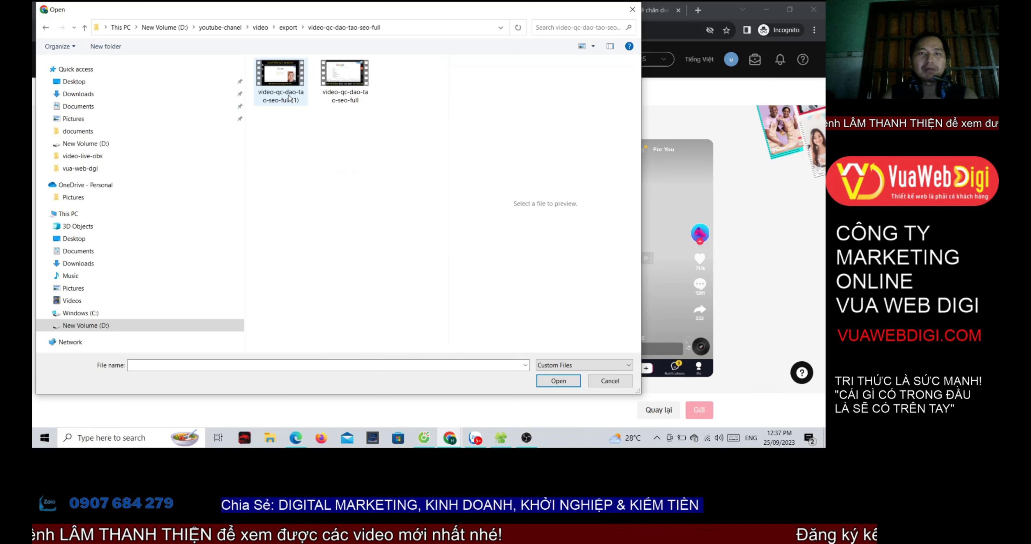
click(282, 88)
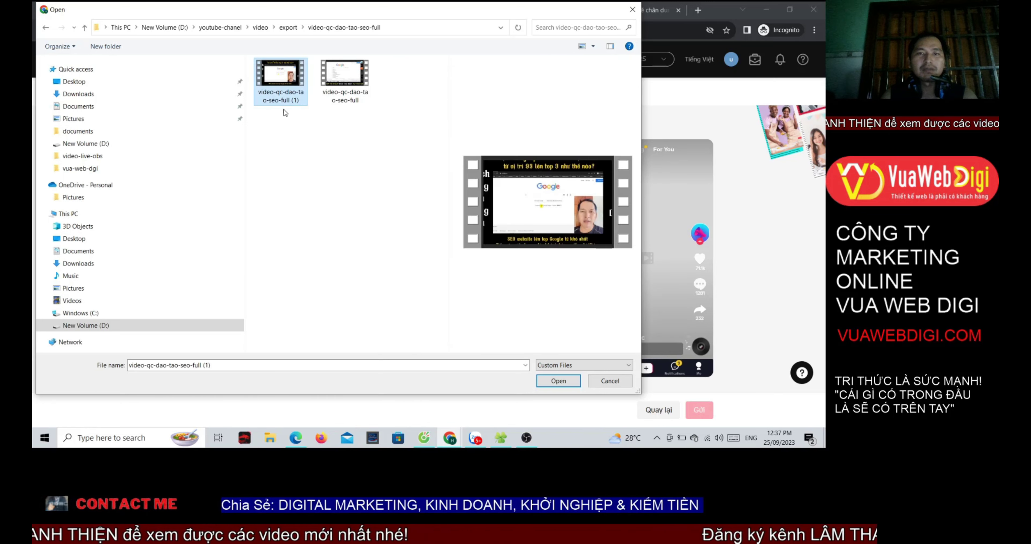
click(546, 380)
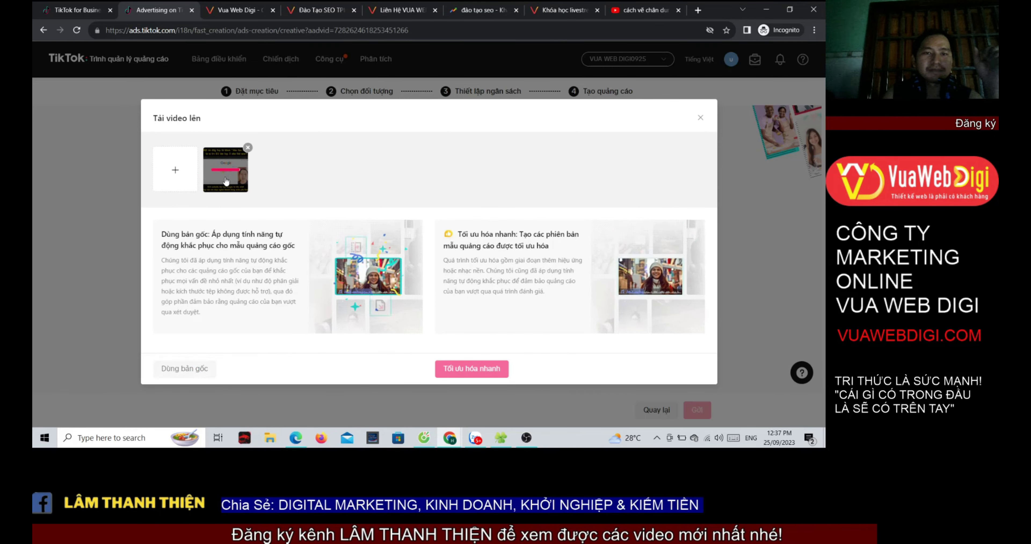
click(194, 370)
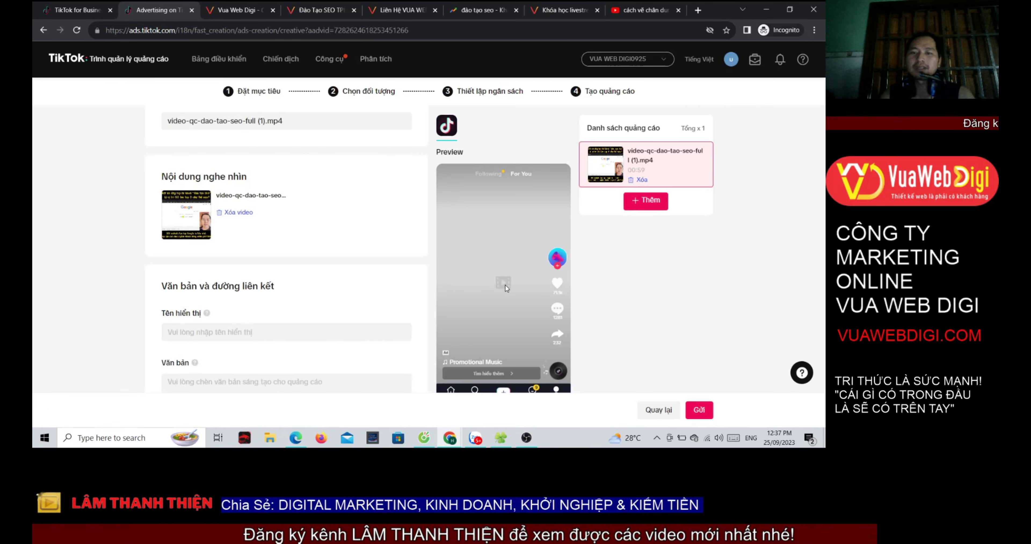
- Set the ad's display name to "Đào Tạo SEO"
click(210, 333)
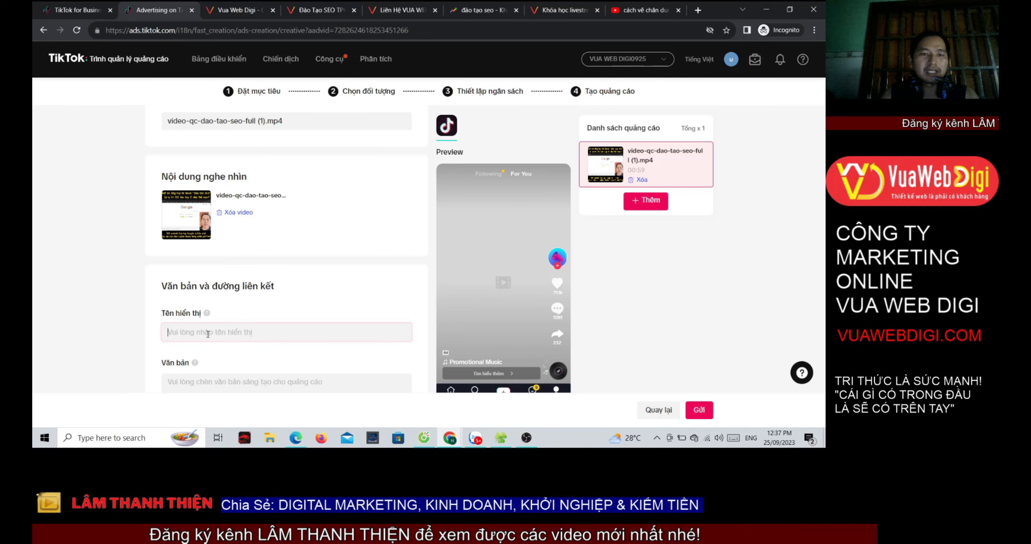
scroll(567, 332, down, 5)
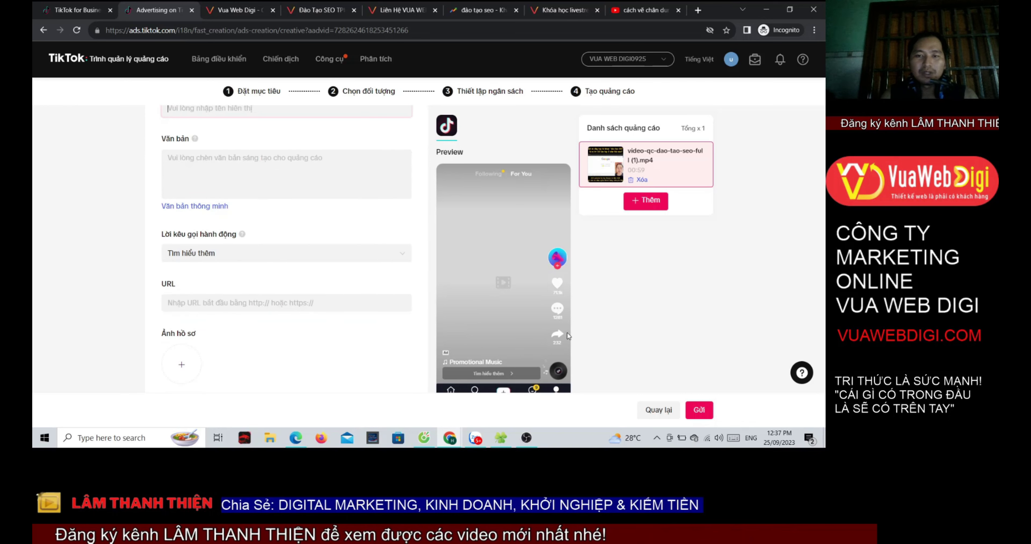
scroll(567, 332, up, 5)
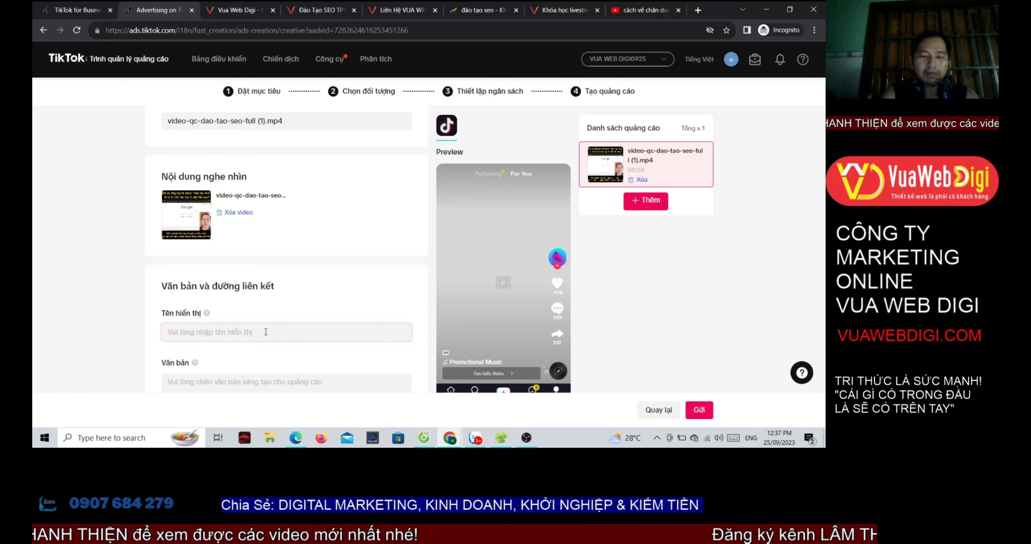
text(Vu)
key(BackSpace)
key(BackSpace)
key(BackSpace)
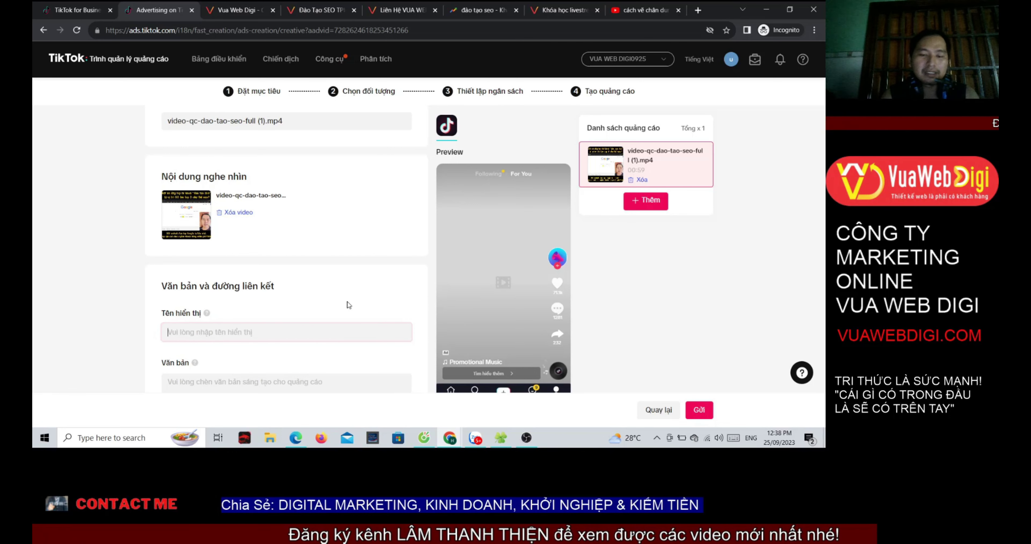
text(Đa)
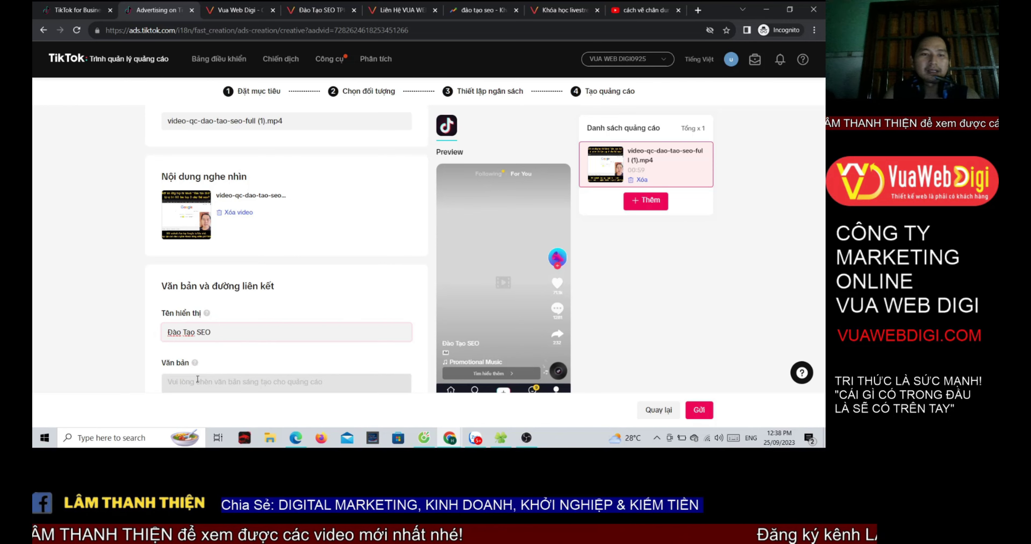
- Write "Đẩy Website Lên Top Google Từ Khóa Khó Nhất" as the opening of the ad text
scroll(256, 336, down, 5)
click(228, 160)
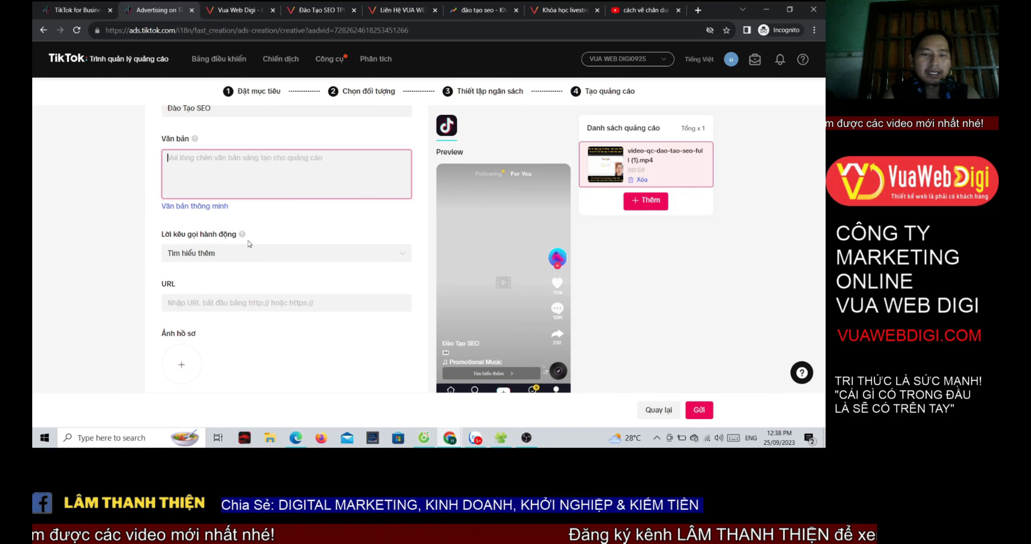
text(D)
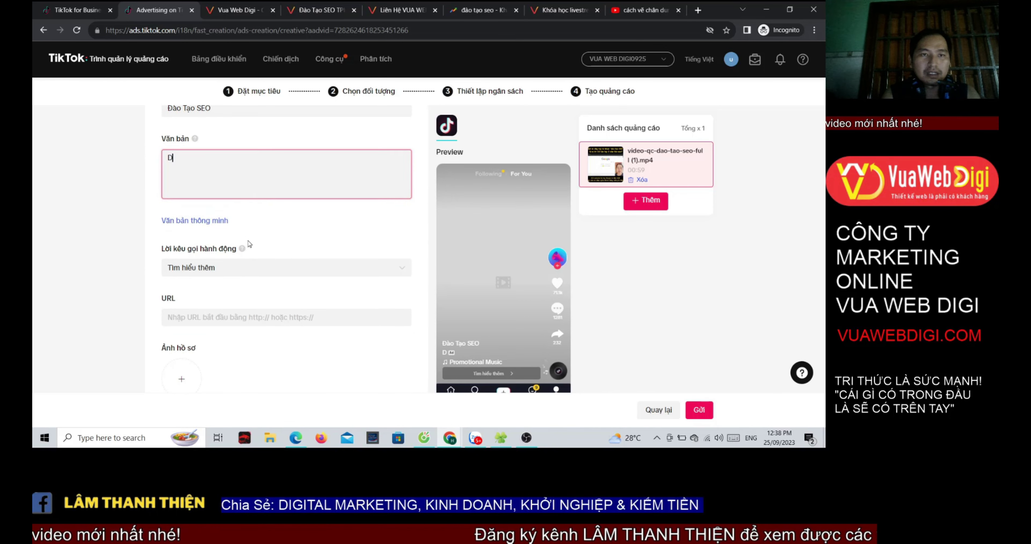
text(ẩy Top )
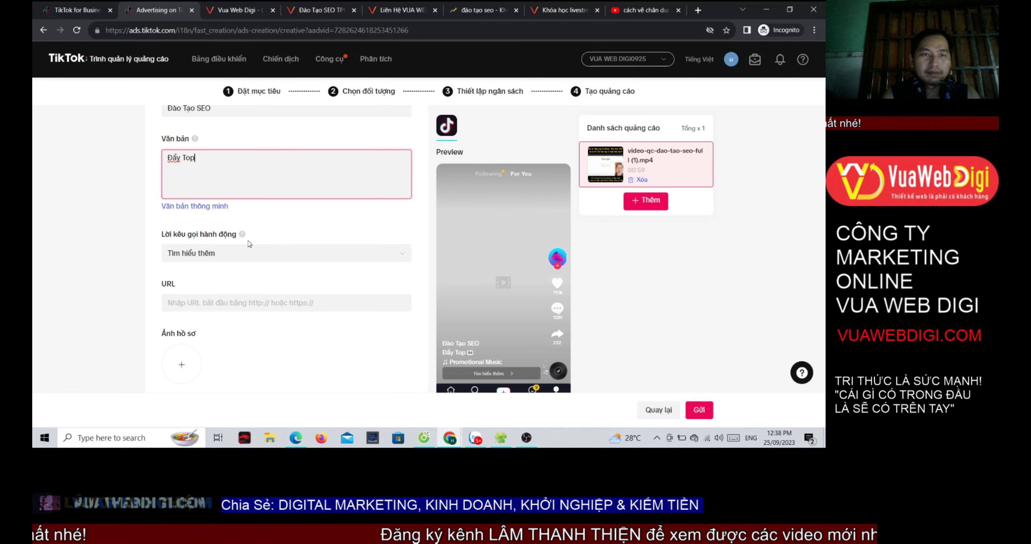
text(Websit)
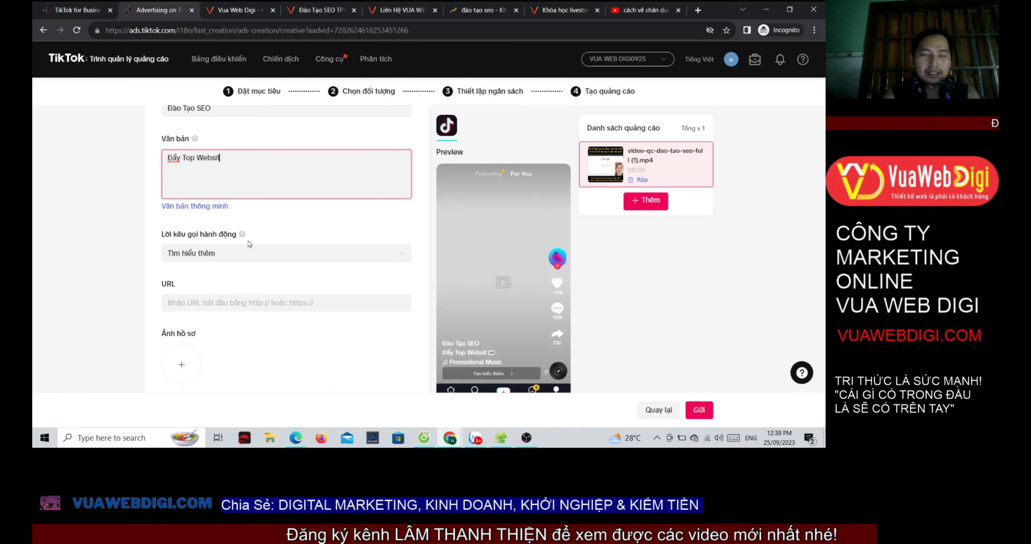
text(e)
key(BackSpace)
key(BackSpace)
key(BackSpace)
key(BackSpace)
key(BackSpace)
key(BackSpace)
key(BackSpace)
key(BackSpace)
key(BackSpace)
key(BackSpace)
key(BackSpace)
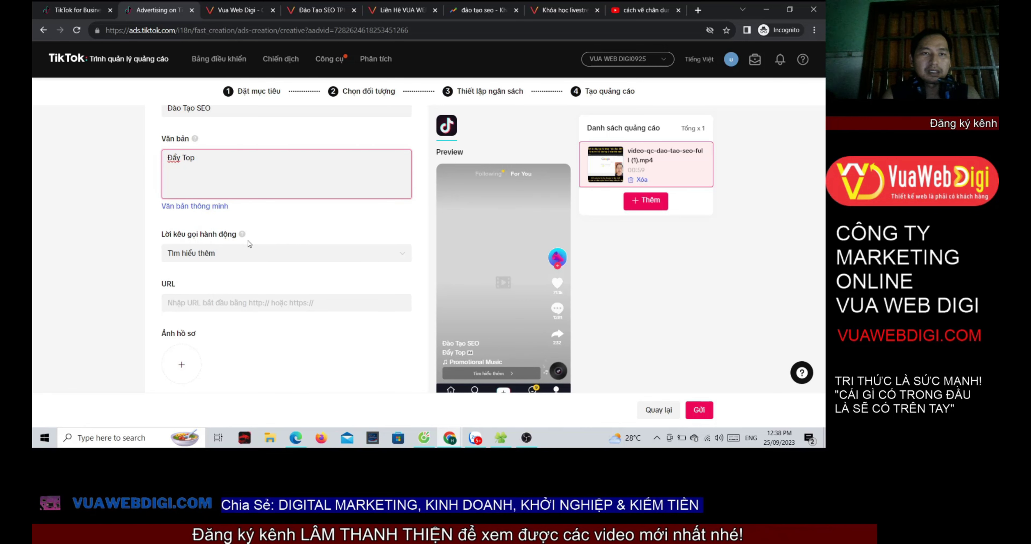
text(Web)
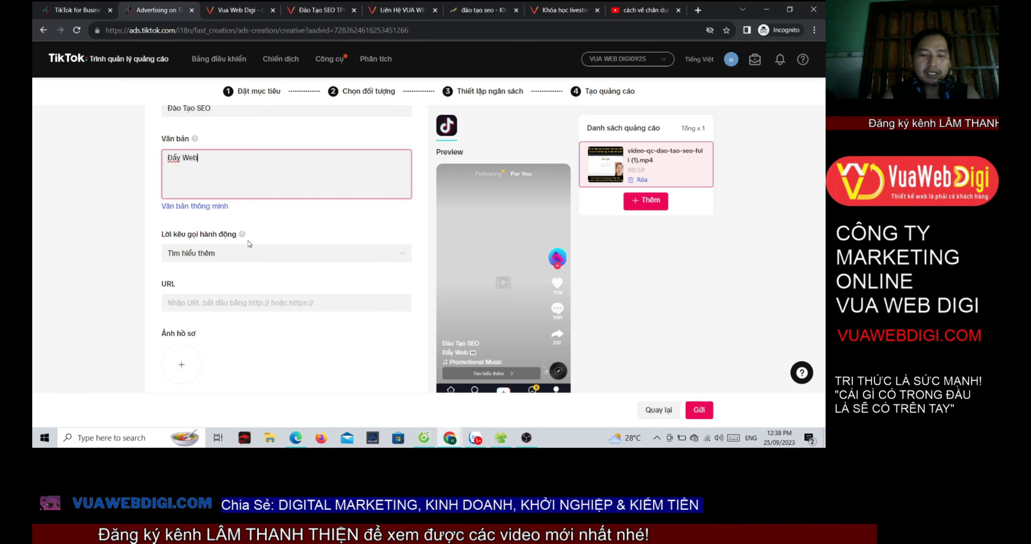
text(site L)
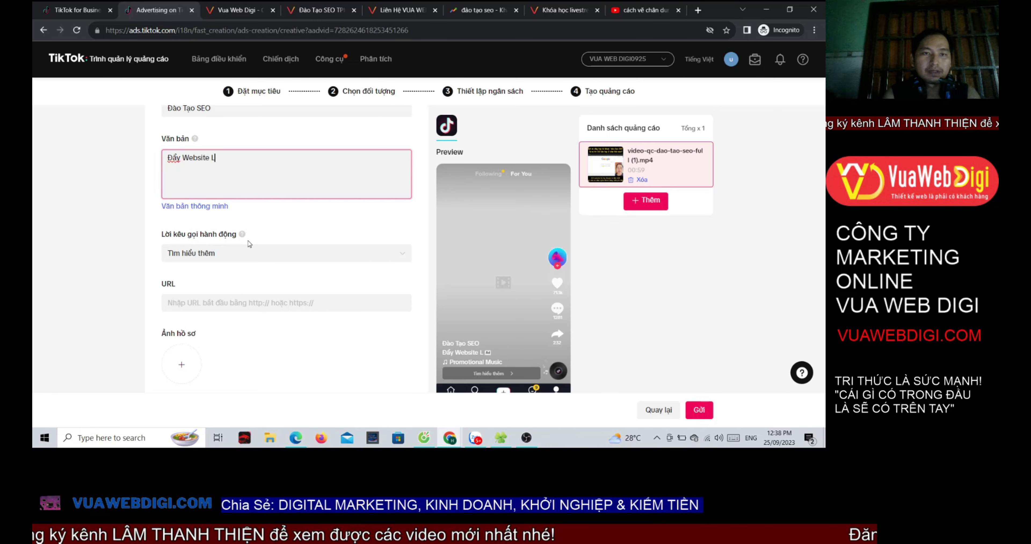
text(ên Top Goo)
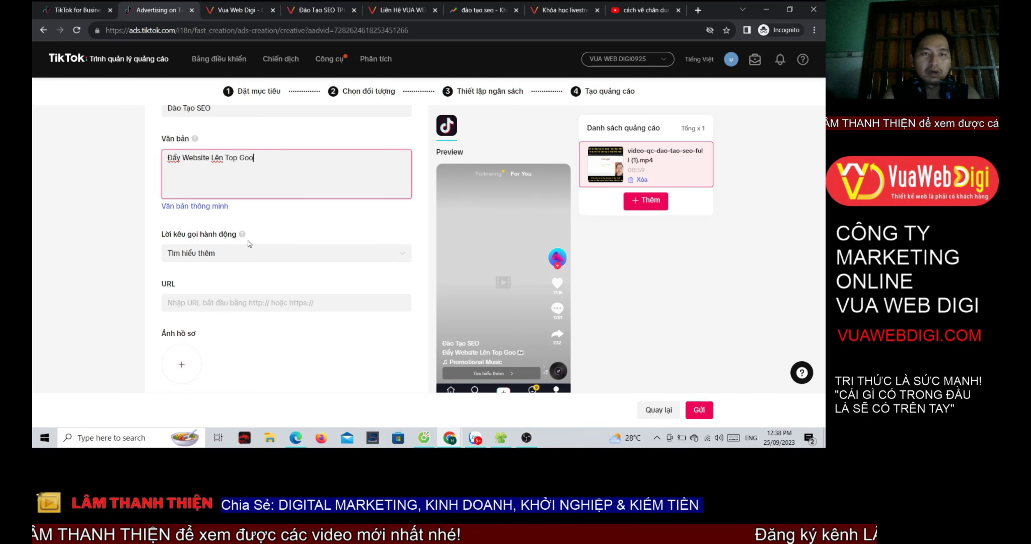
text(gle Từ Khoa )
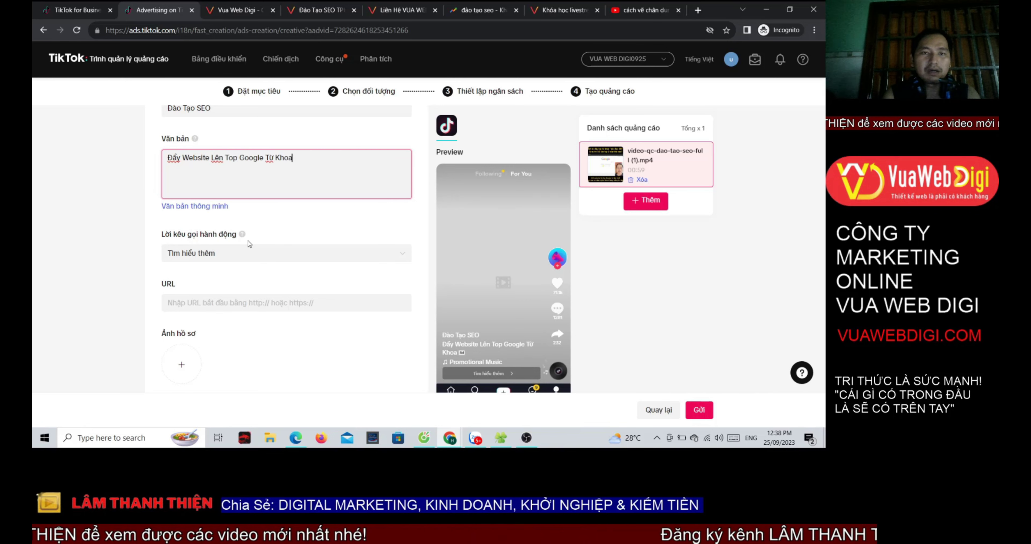
text(Khó NHất)
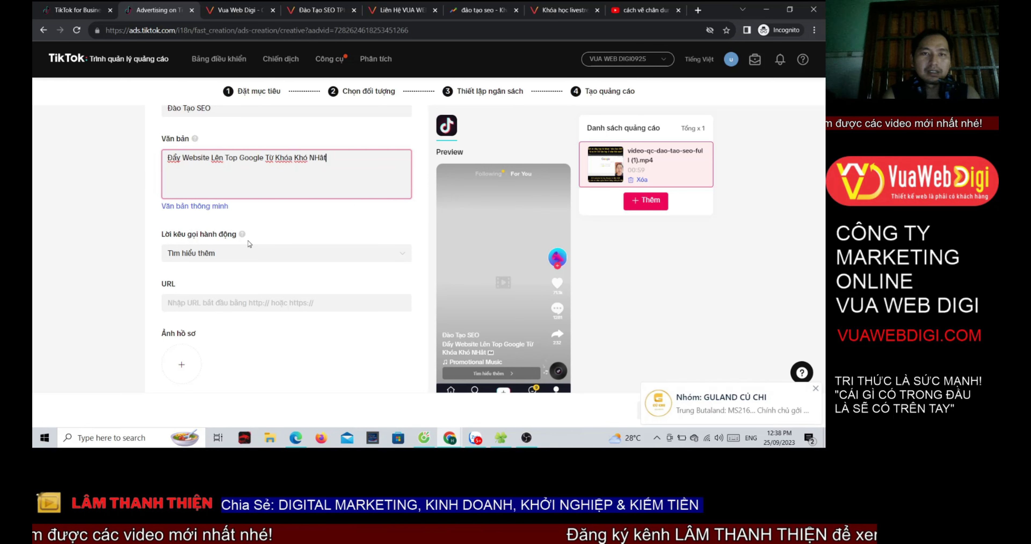
text(hất)
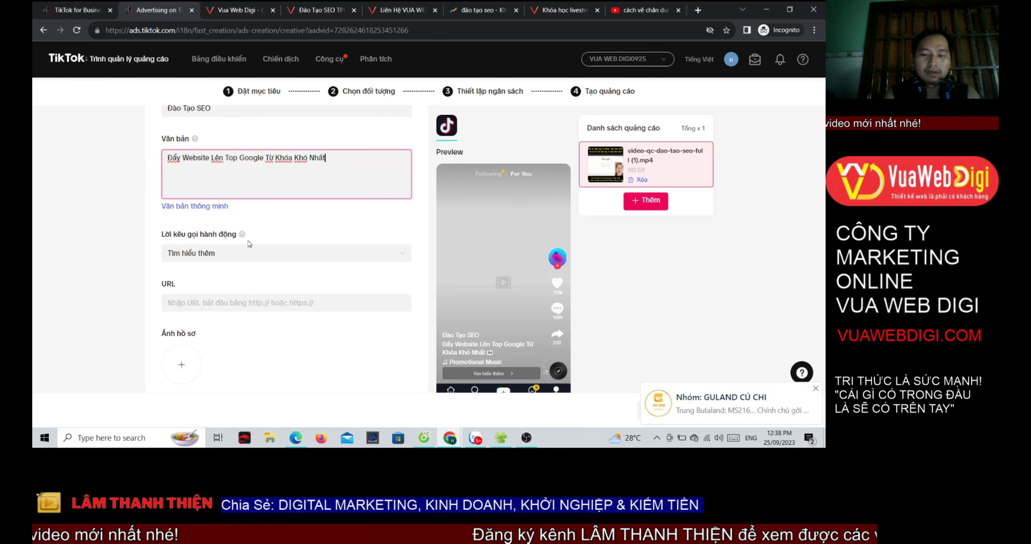
- Add a second sentence to the ad text: "Tiếp Cận Vài Chục Nghìn Khách Hàng Miễn Phí/Tháng"
text(. Tiệp C)
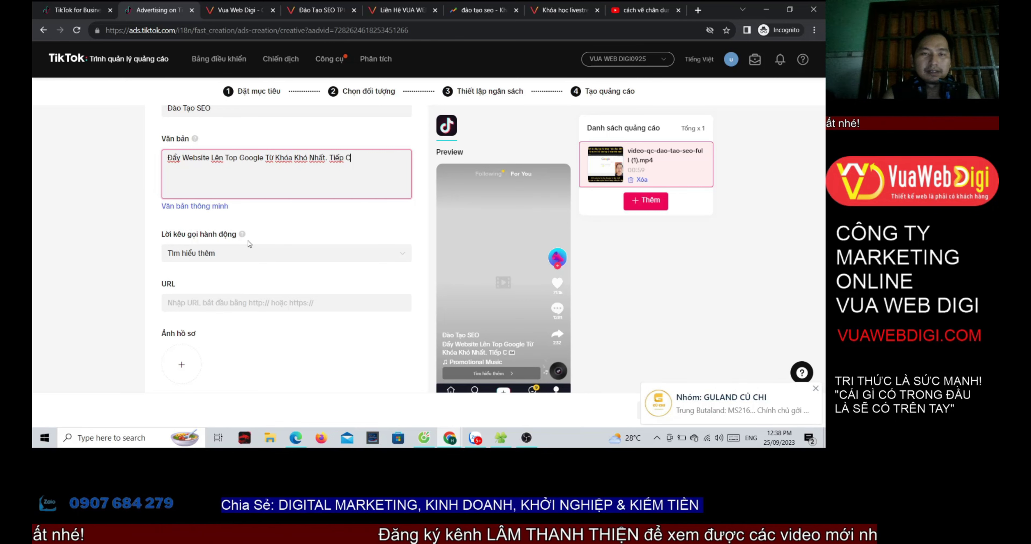
text(ận Vài)
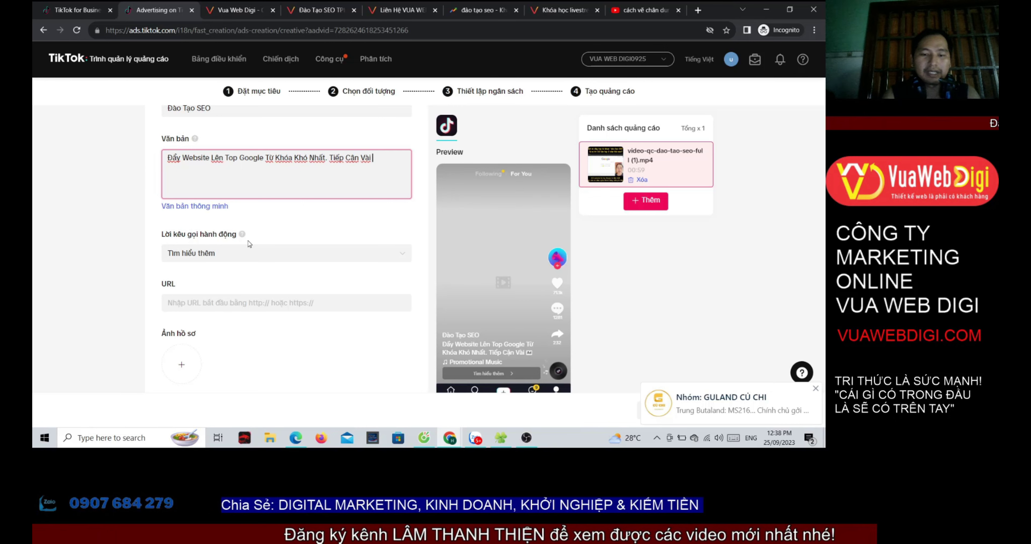
text( Chuc Nghi)
text(n)
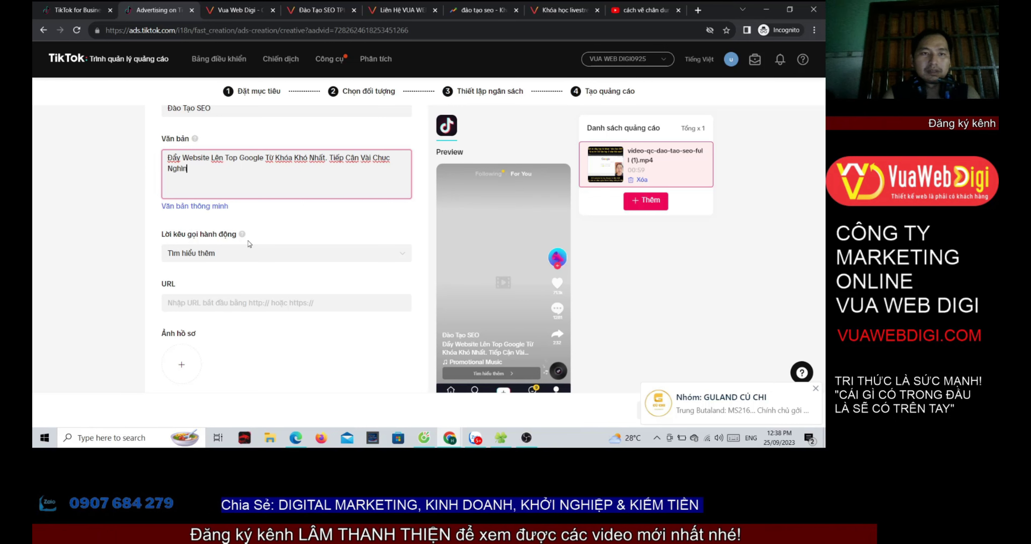
text( Khách Hàng )
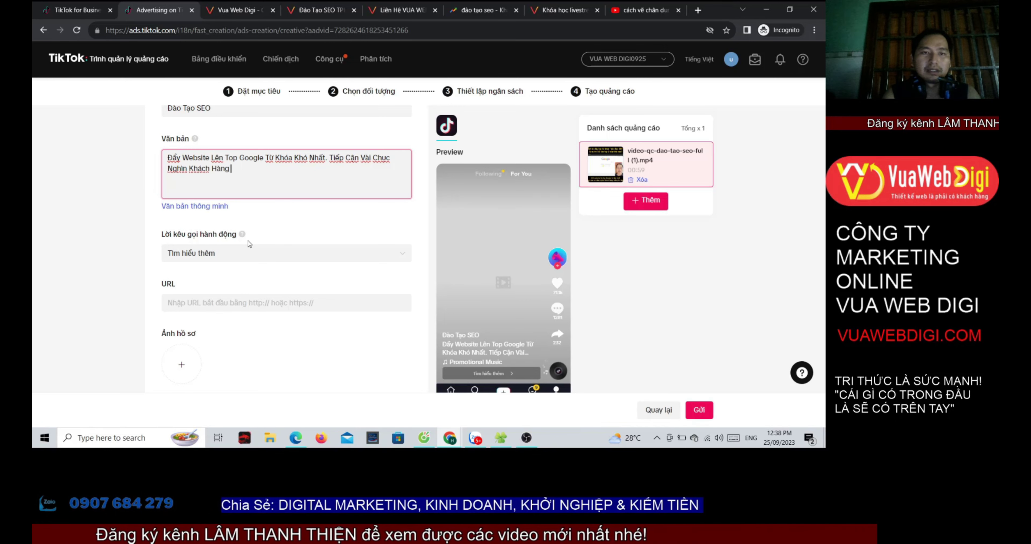
text(Miễn Phí/Tháng)
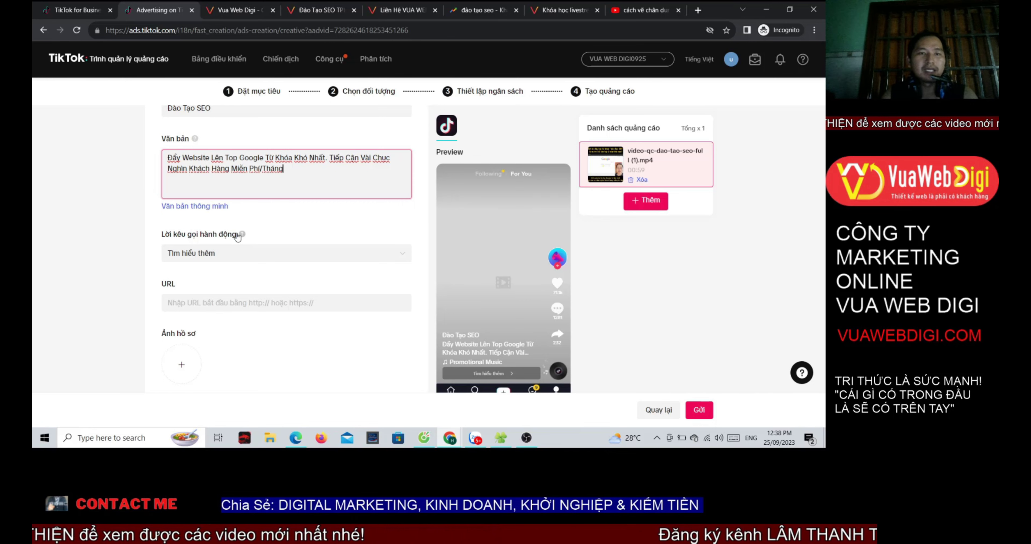
- Check the SEO training page's address, vuawebdigi.com/dao-tao-seo/, and set the ad's call to action to "Đăng ký ngay"
click(251, 256)
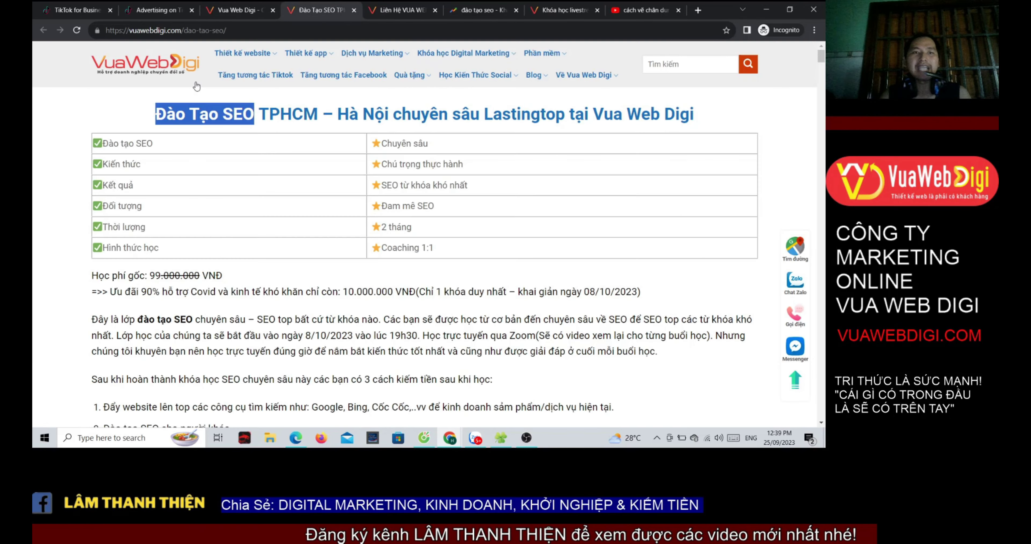
click(320, 10)
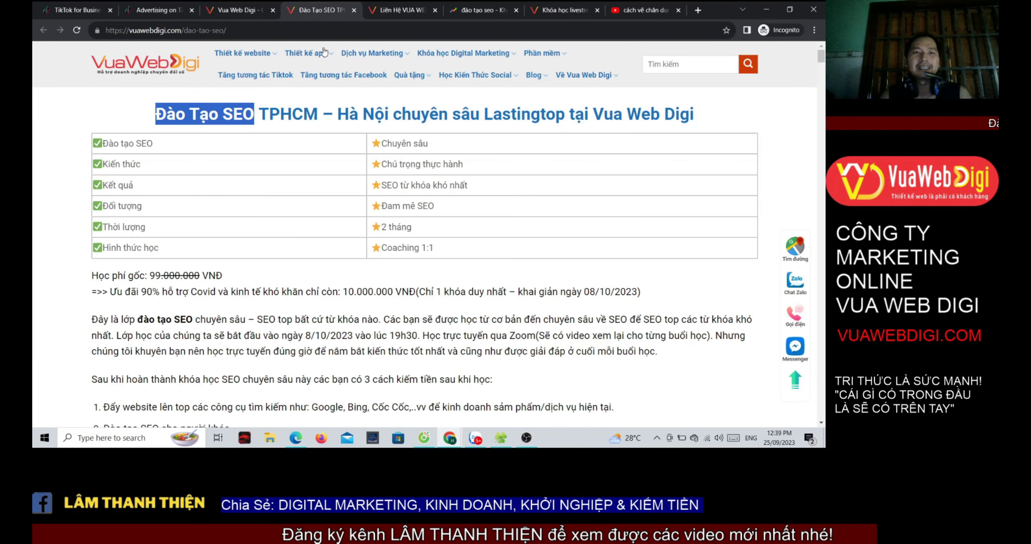
click(313, 30)
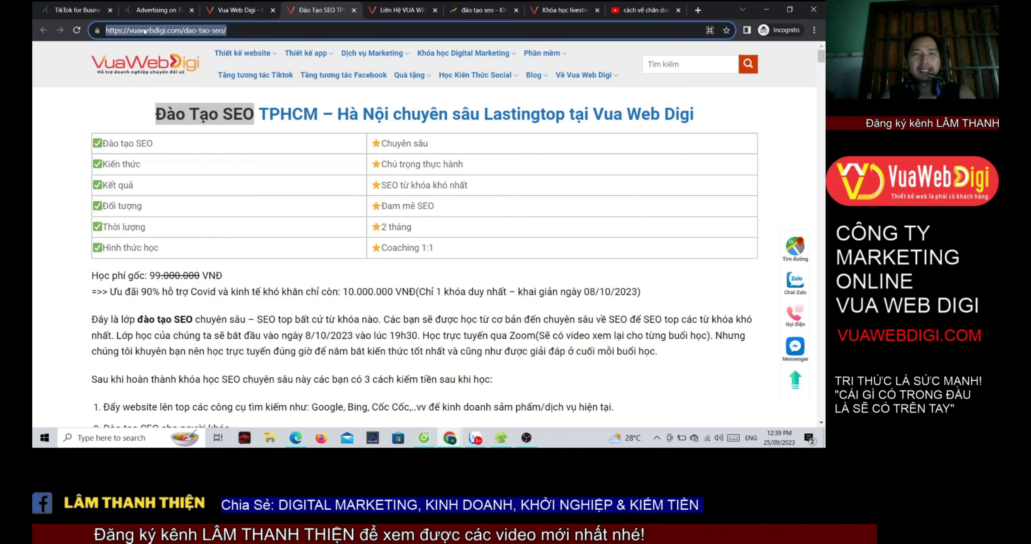
click(156, 10)
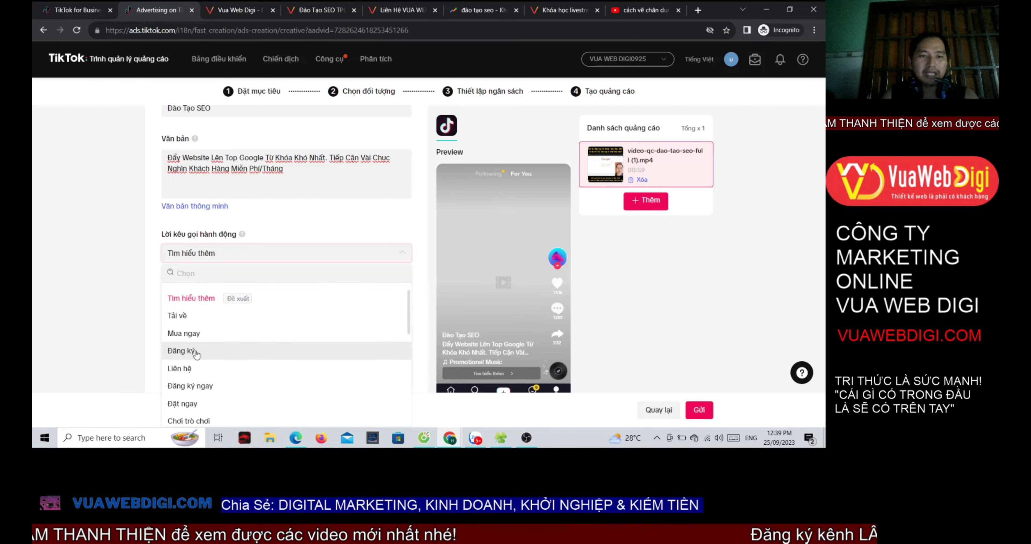
click(193, 387)
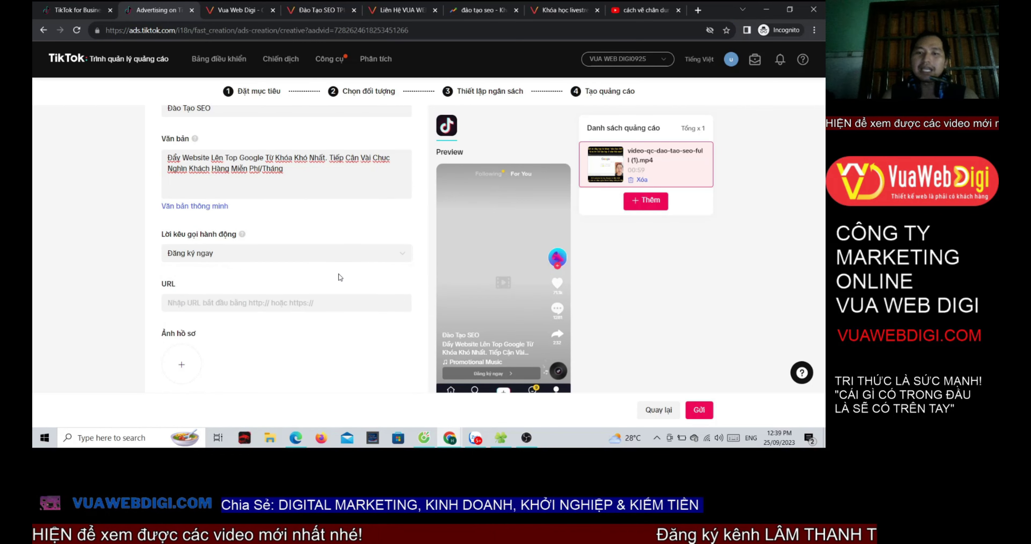
- Look through the available calls to action and change the ad's call to action to "Tìm hiểu thêm"
click(261, 258)
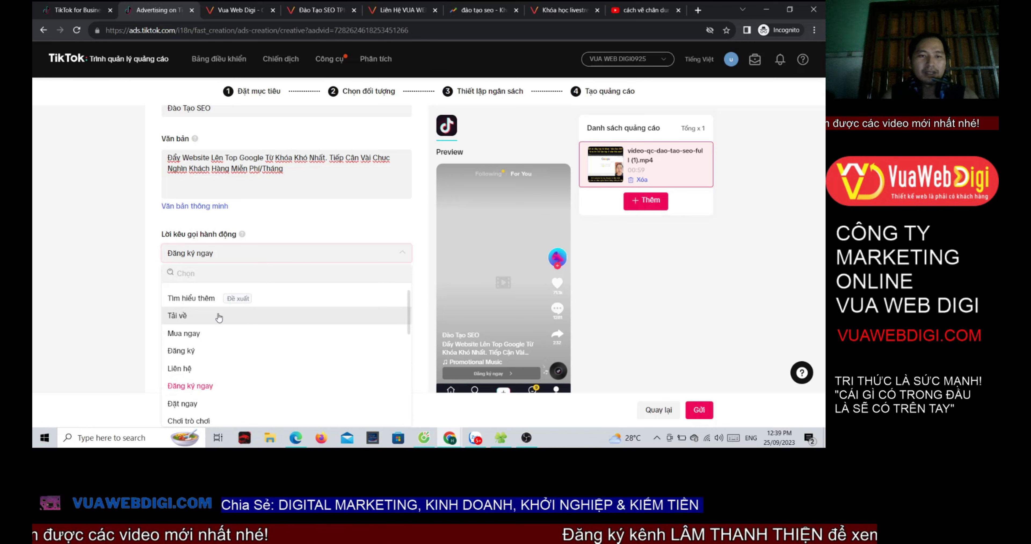
scroll(212, 360, down, 5)
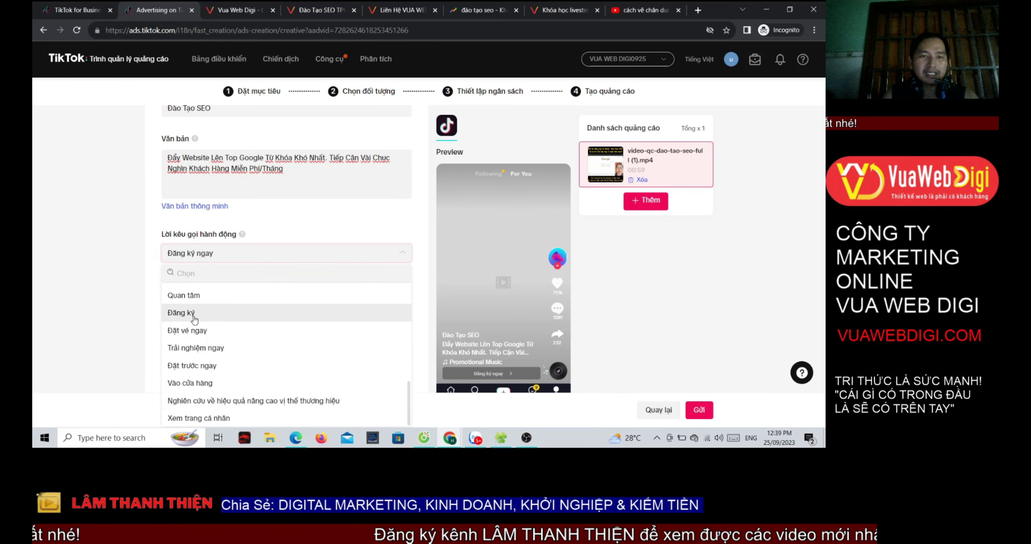
scroll(194, 320, up, 5)
click(189, 296)
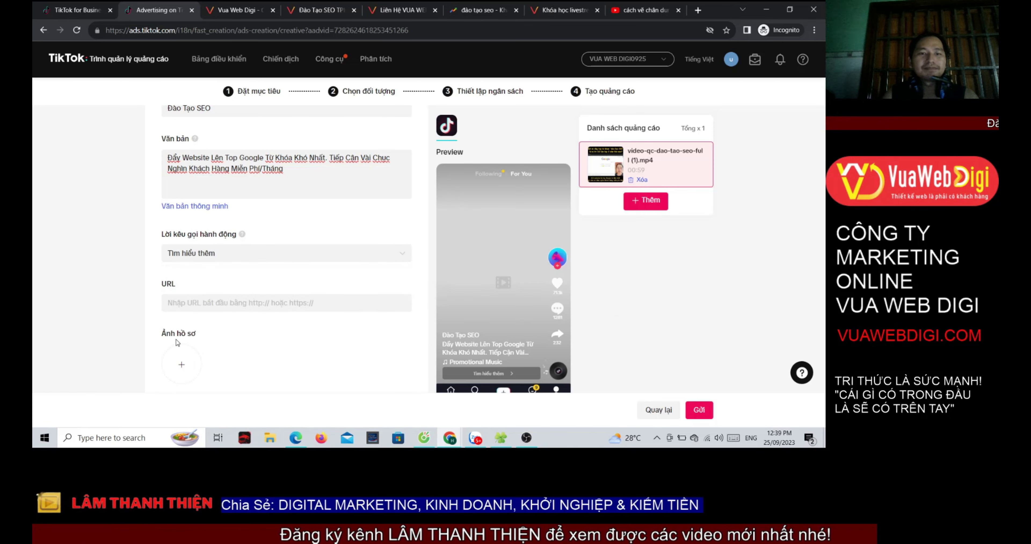
click(216, 306)
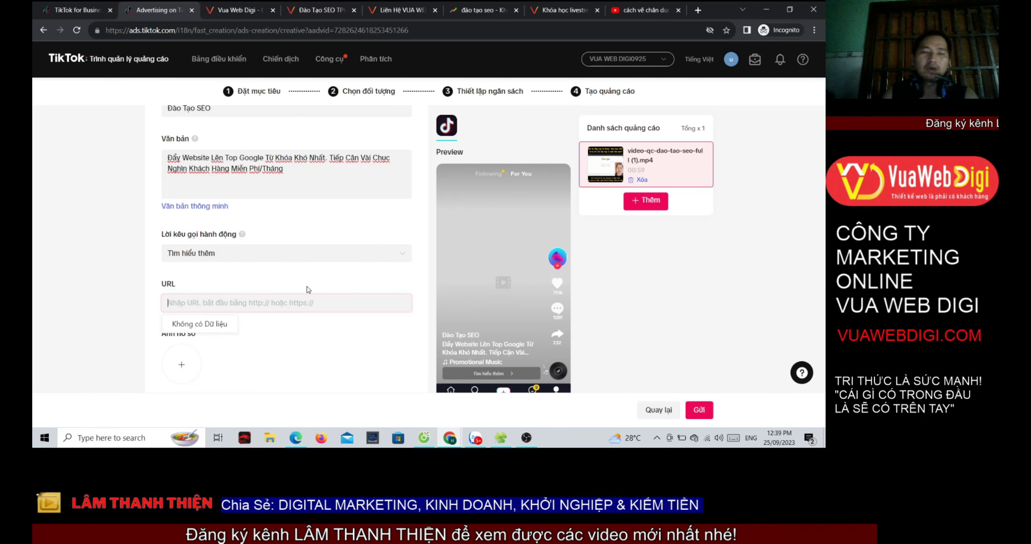
click(318, 10)
click(239, 31)
key(ctrl+c)
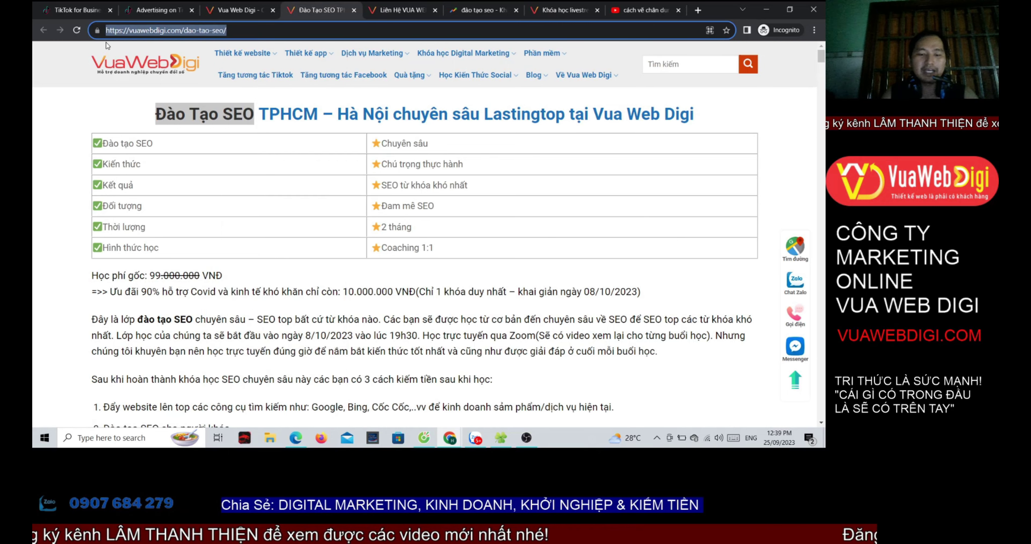
scroll(329, 294, down, 10)
scroll(343, 295, up, 10)
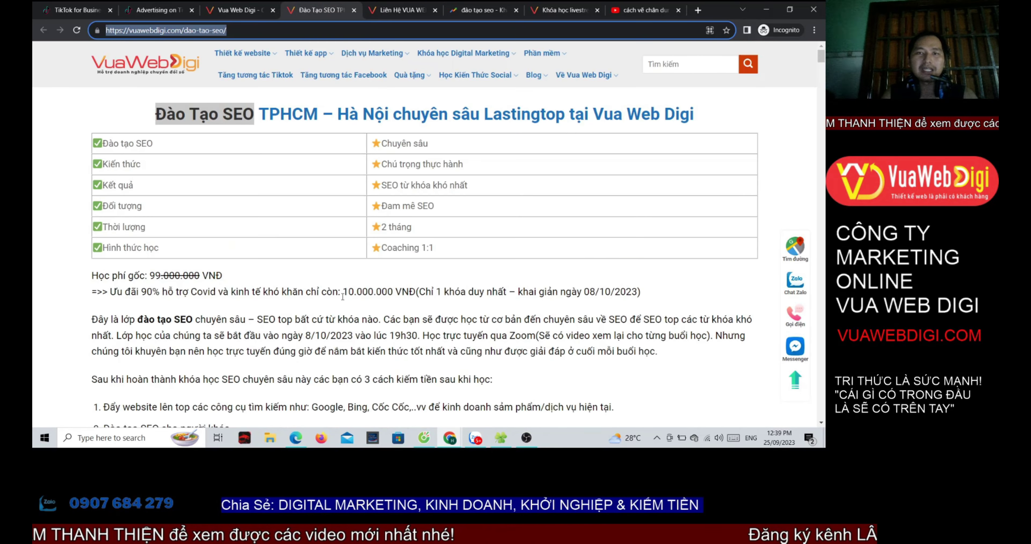
click(151, 8)
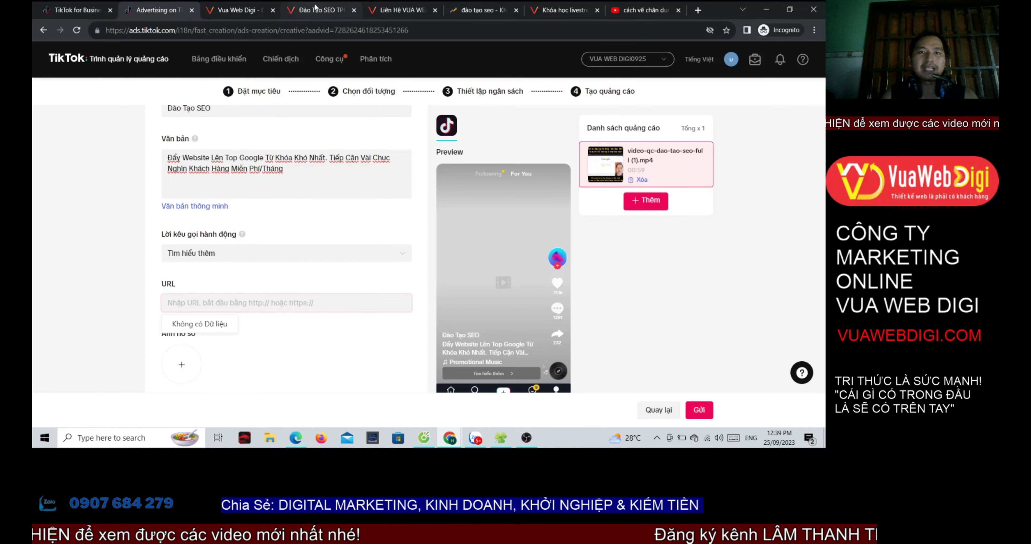
click(285, 13)
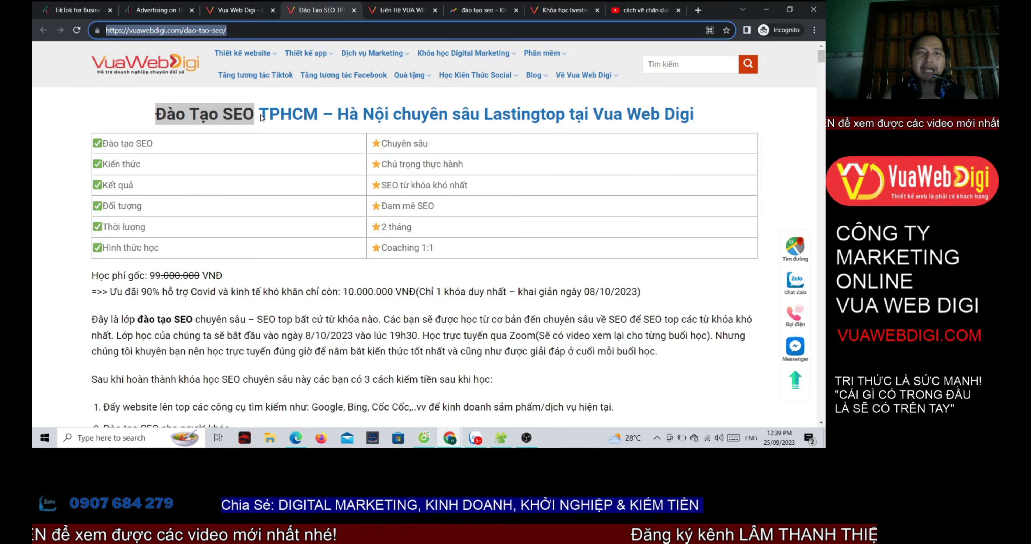
click(152, 8)
key(ctrl+v)
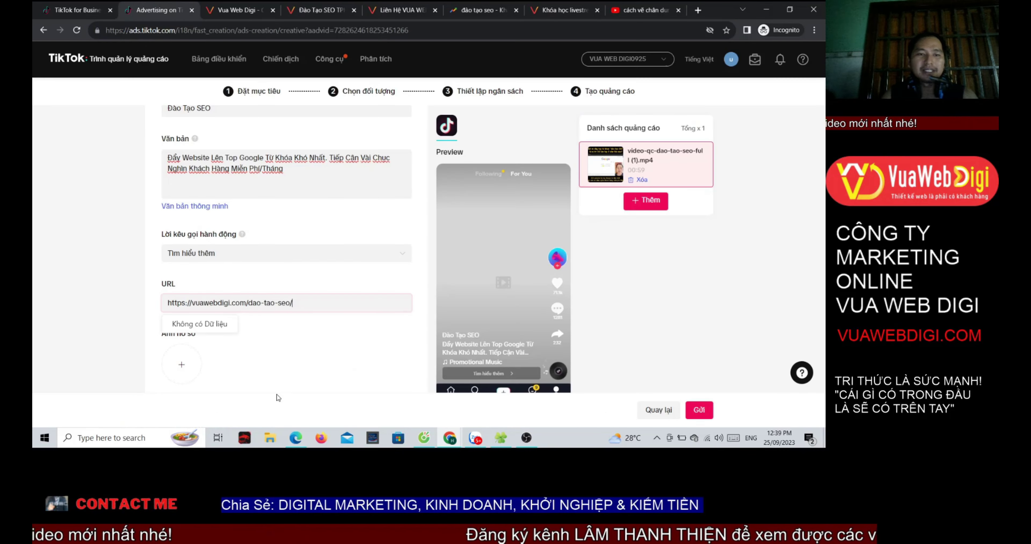
click(433, 335)
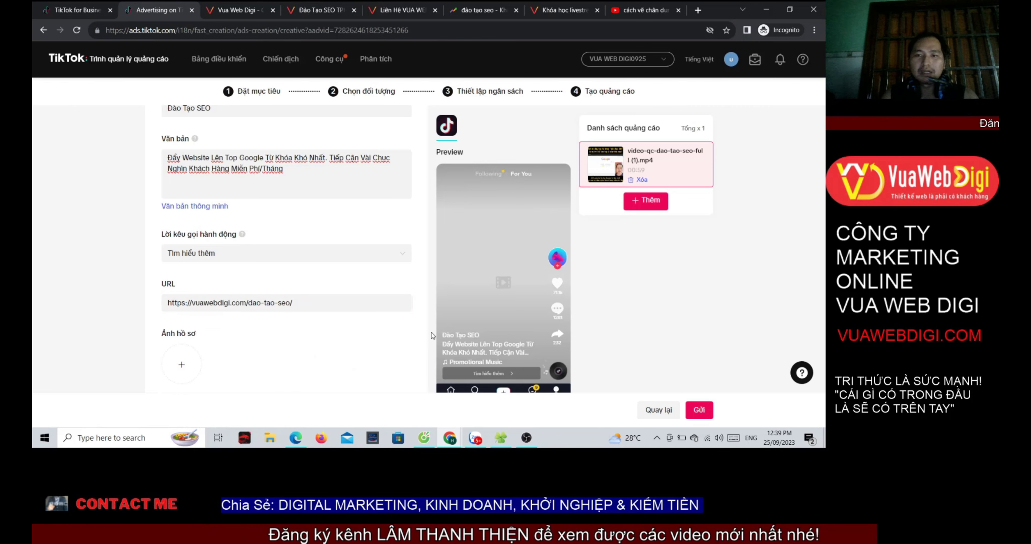
- Upload agency-digital-vuawebdigi-anh-dai-dien from D:\Websites\Vuawebdigi.com\ve-vua-web-digi as the ad's profile image, cropped to a circle around the logo
click(185, 366)
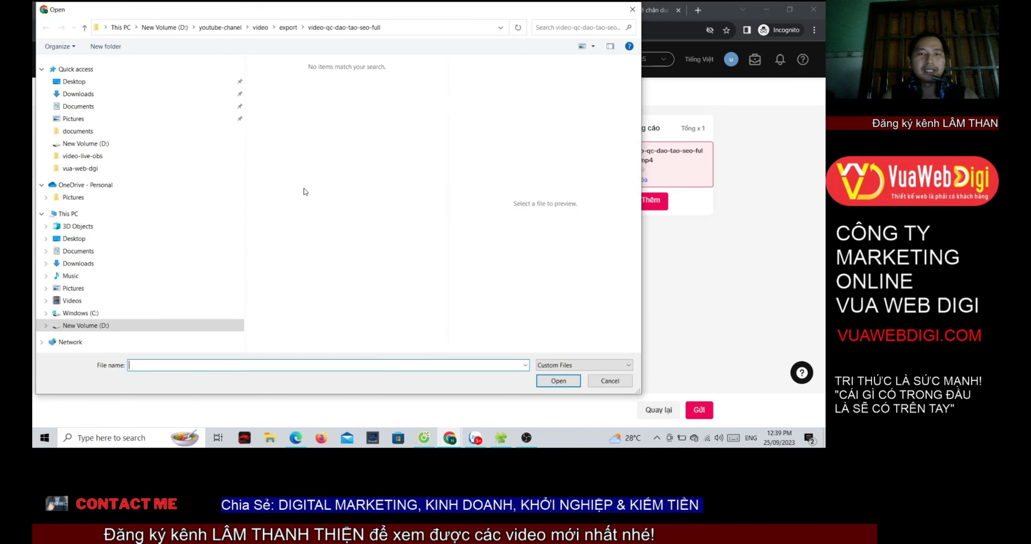
click(74, 326)
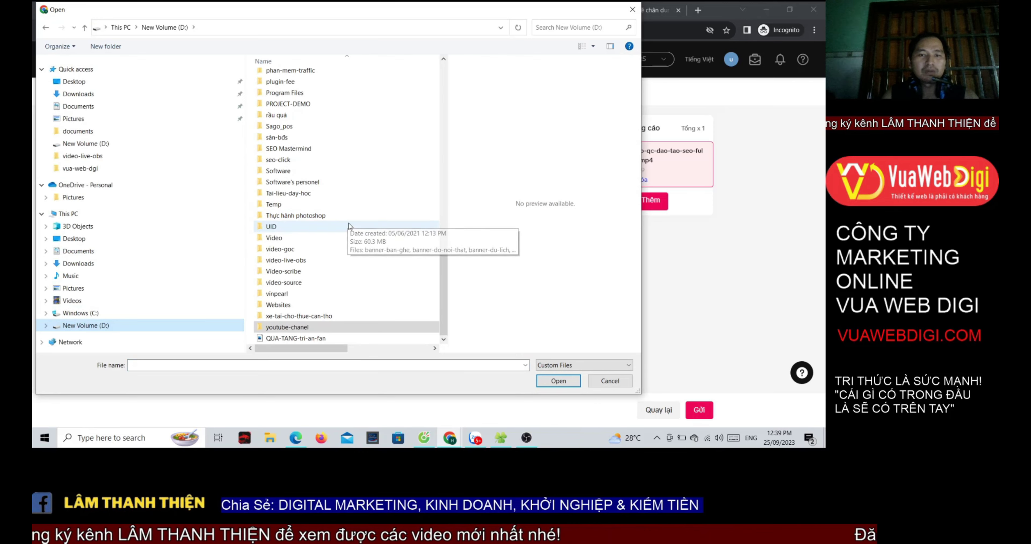
double_click(286, 308)
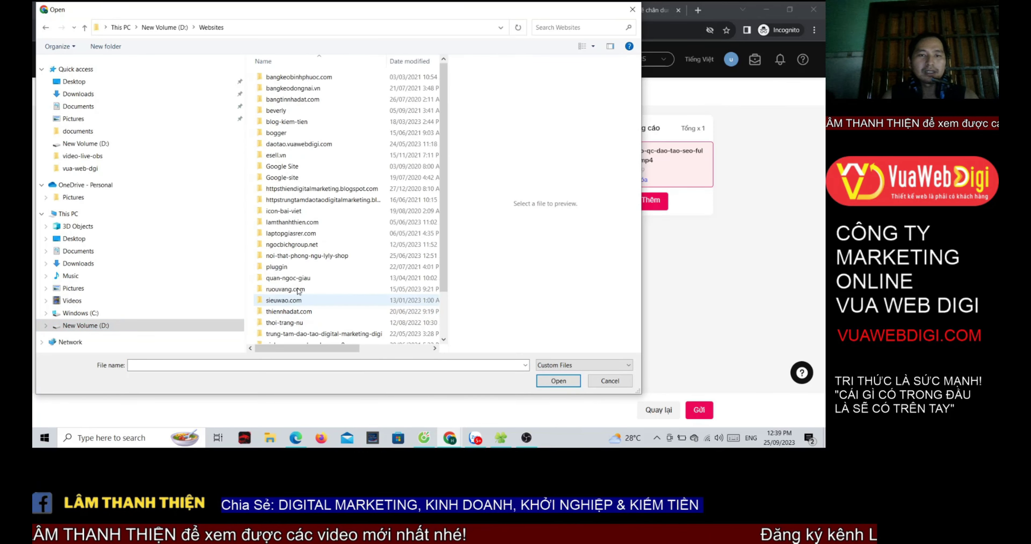
scroll(320, 240, down, 2)
double_click(304, 304)
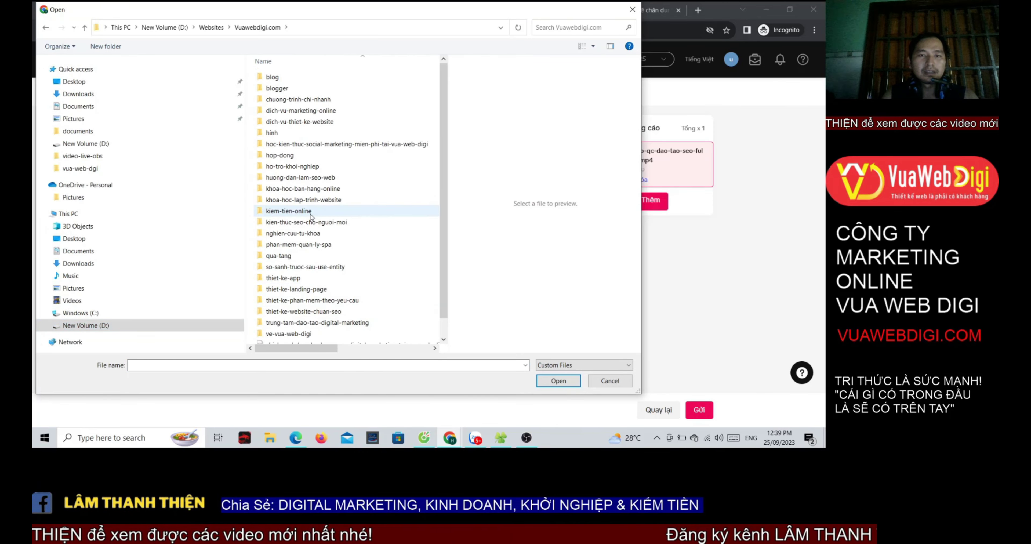
scroll(317, 211, down, 1)
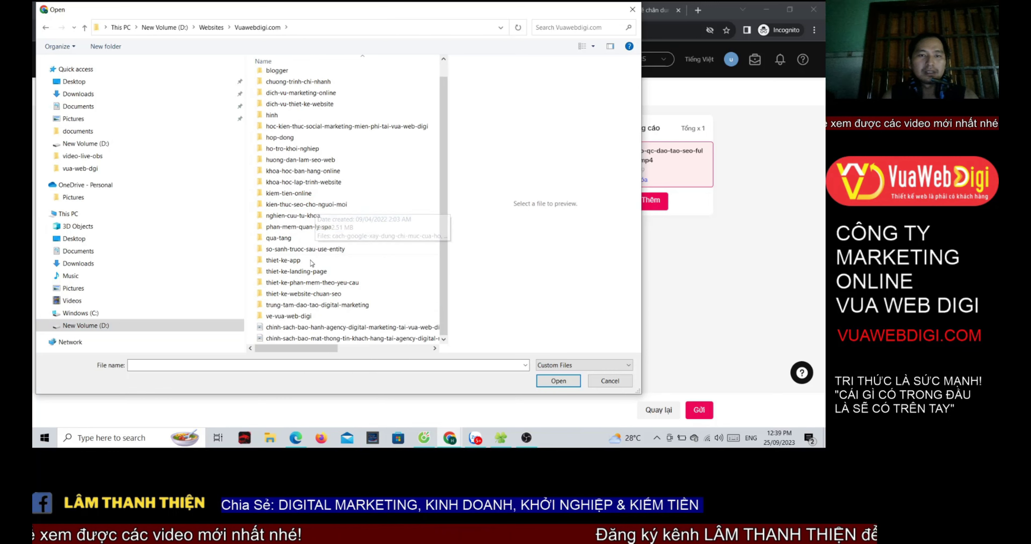
double_click(307, 316)
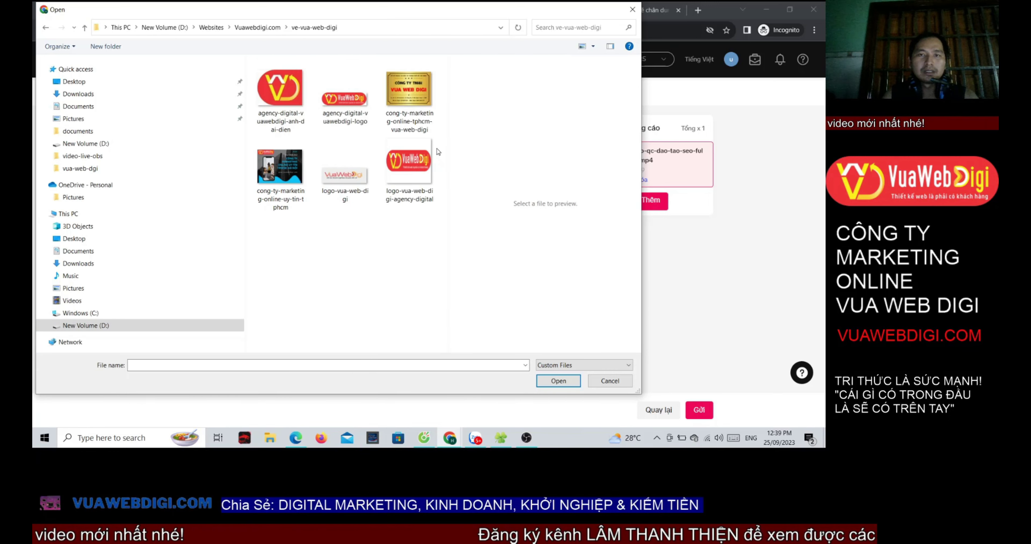
click(294, 93)
click(559, 380)
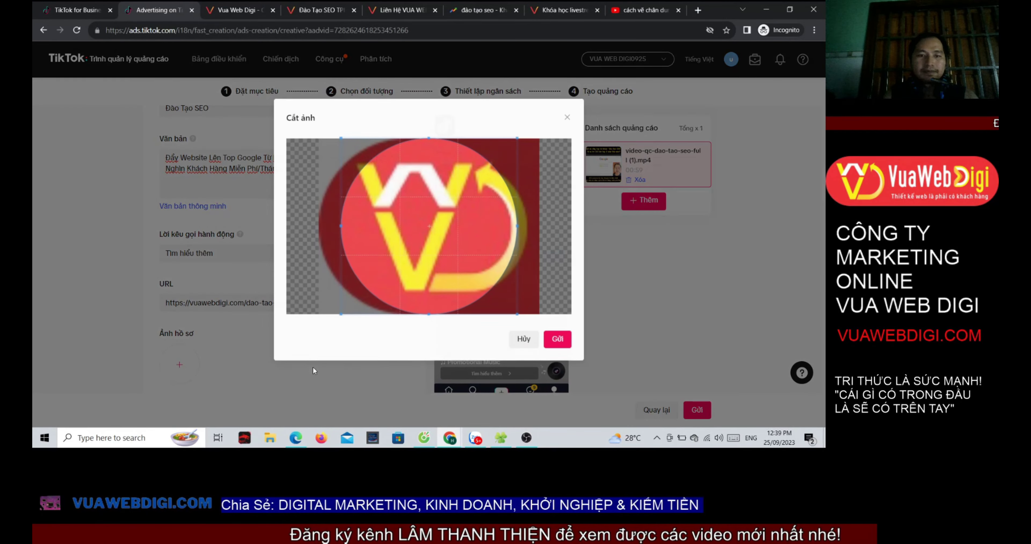
drag(458, 249, 461, 250)
click(558, 340)
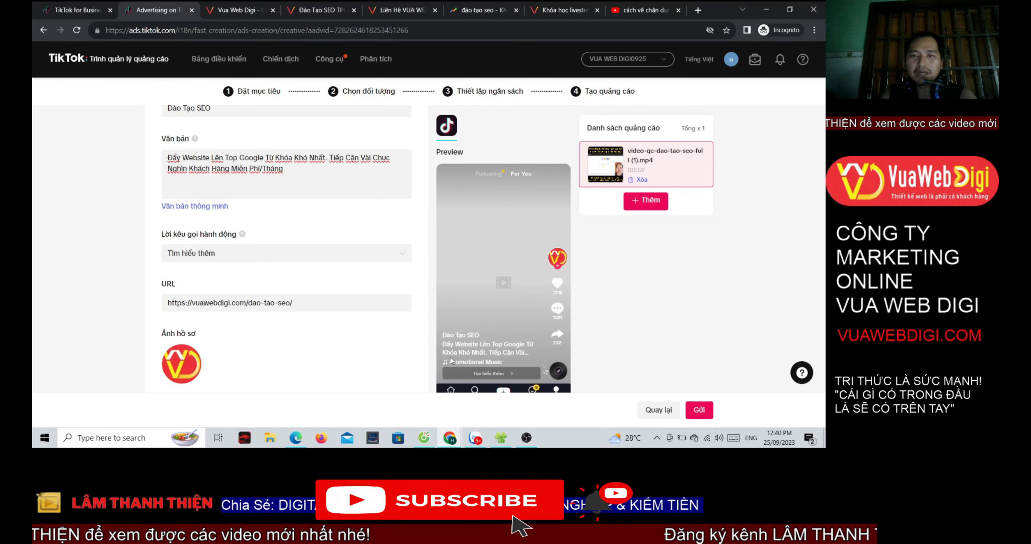
scroll(451, 360, up, 5)
scroll(599, 300, down, 8)
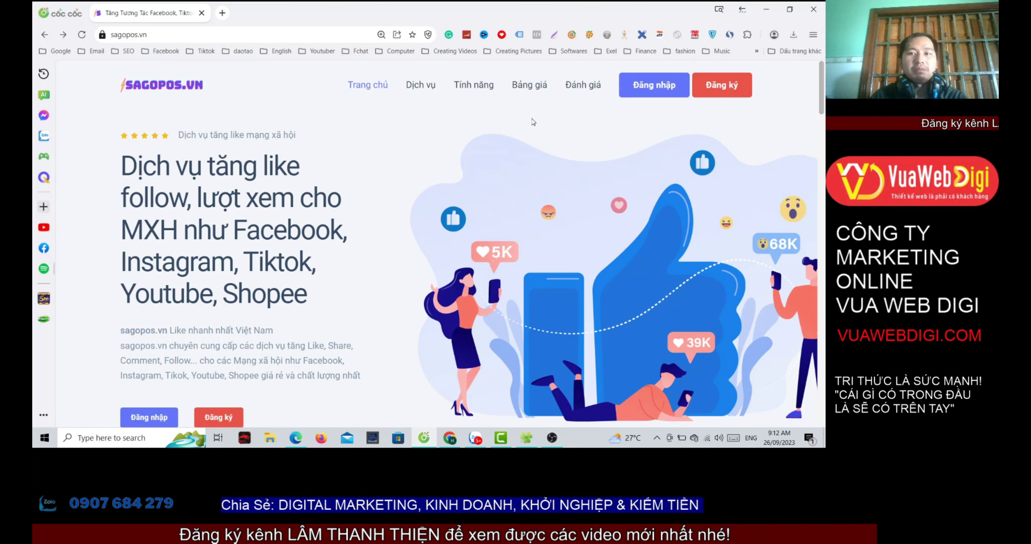
- Log in to sagopos.vn in Cốc Cốc with the saved account and dismiss the announcement on the dashboard
click(672, 88)
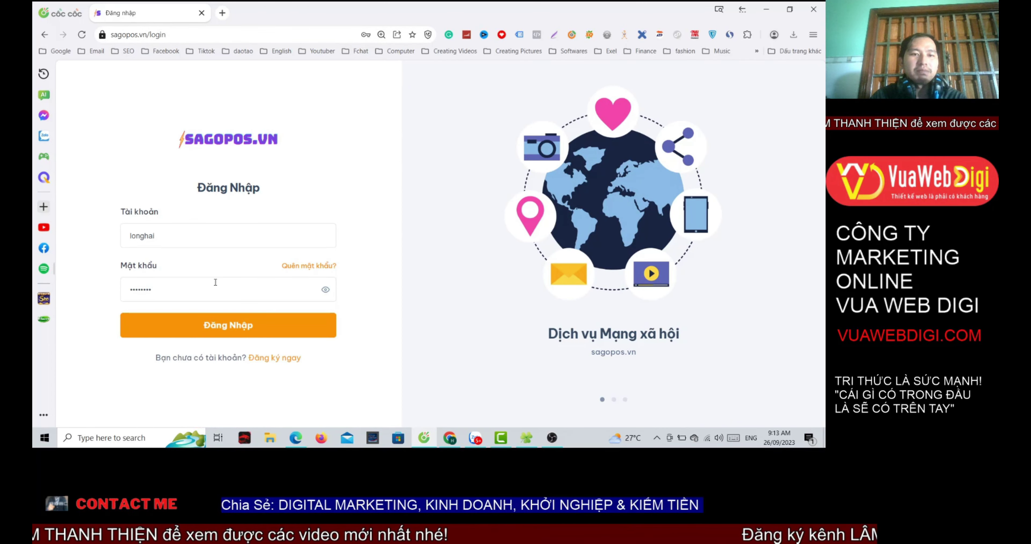
click(215, 335)
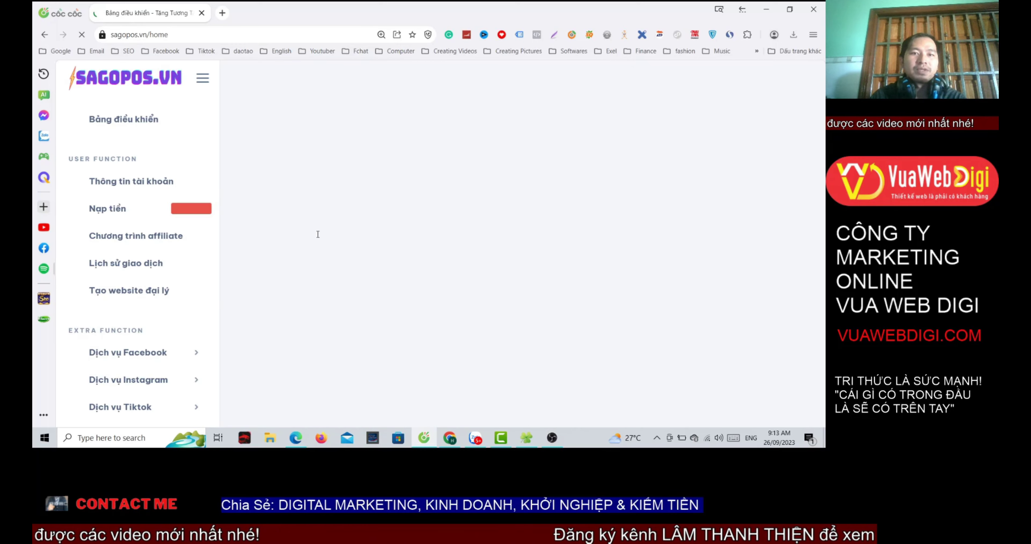
scroll(183, 250, down, 5)
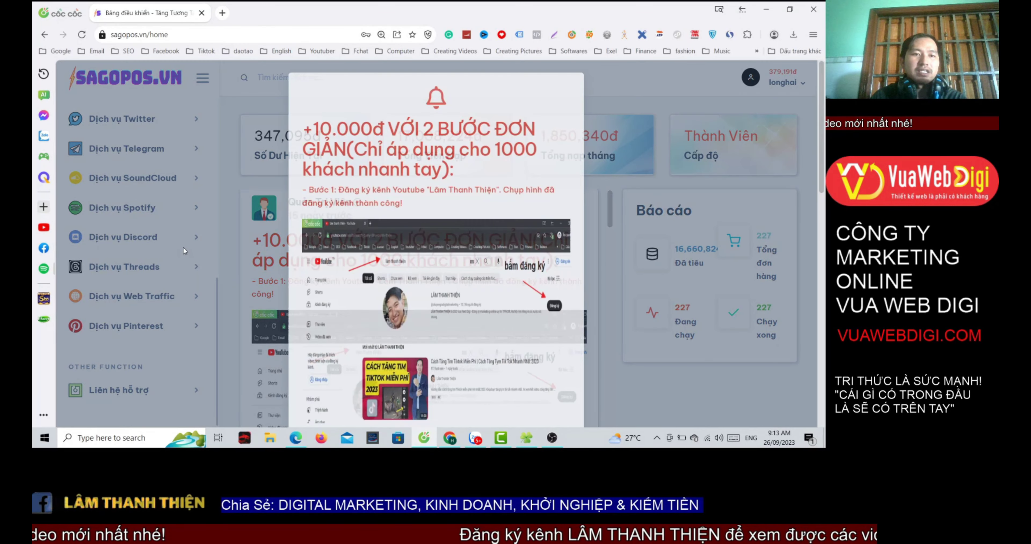
click(178, 256)
scroll(168, 272, up, 1)
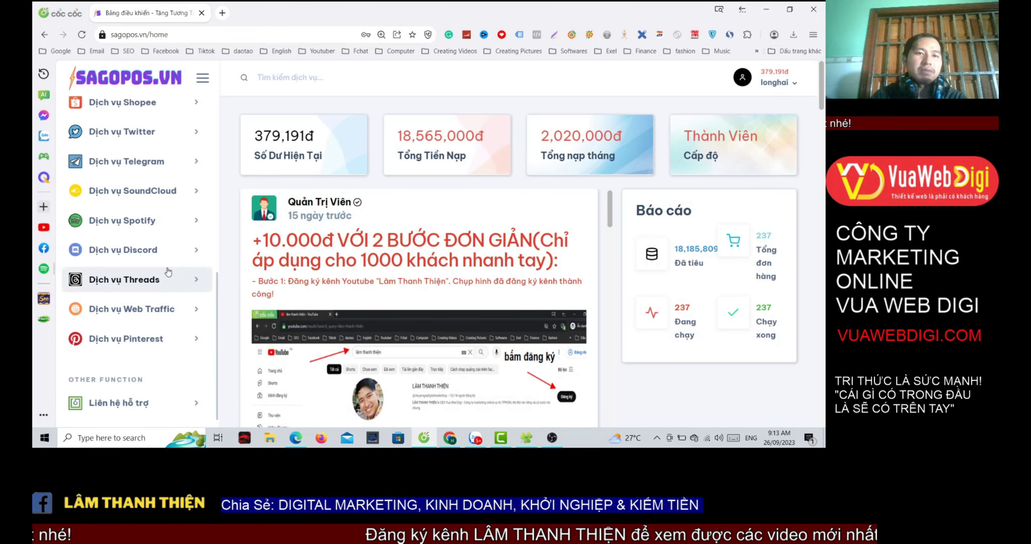
- Open the TikTok "Tăng like" service on sagopos.vn and read its notes on ordering by video link
scroll(168, 272, up, 5)
click(183, 255)
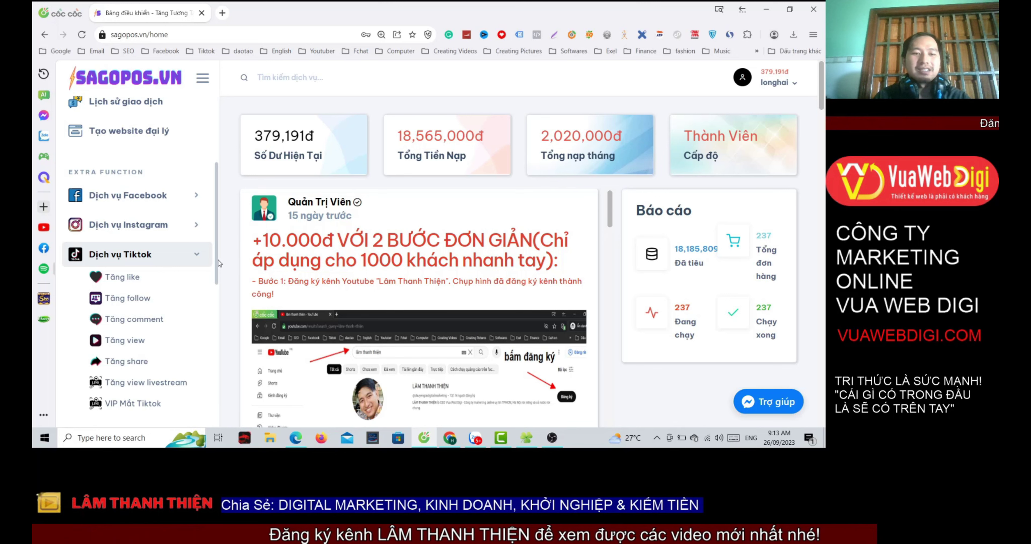
click(136, 279)
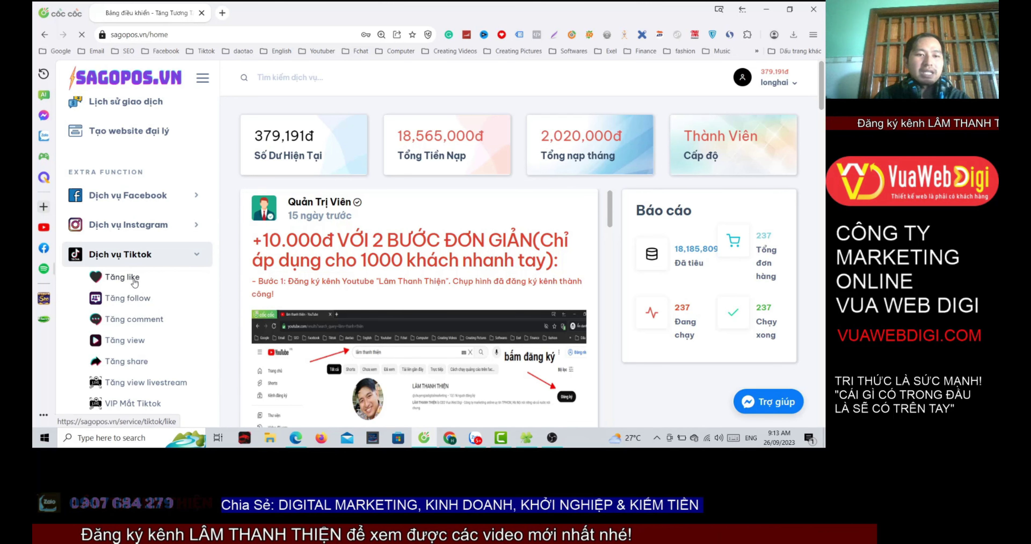
scroll(565, 242, down, 10)
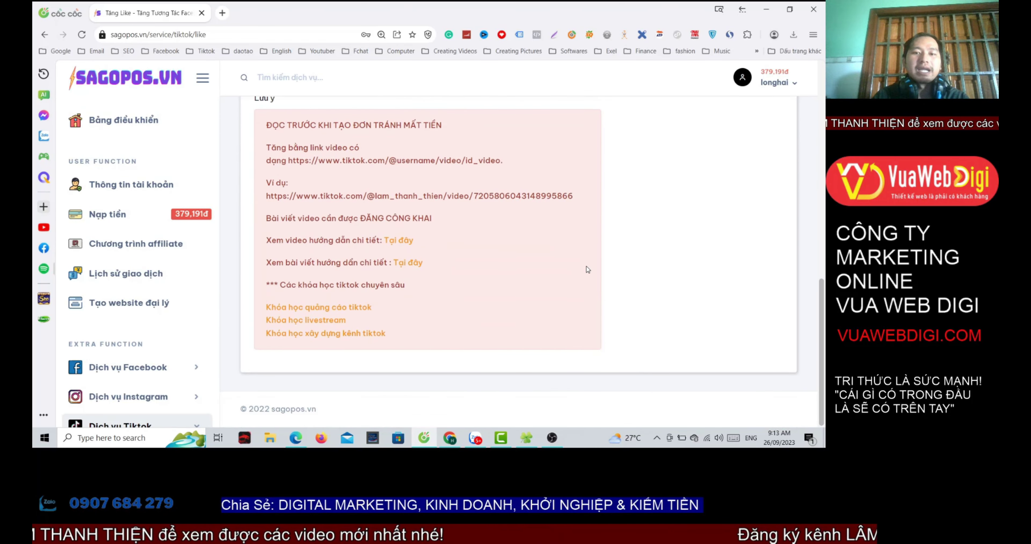
scroll(586, 265, up, 5)
- Return to the TikTok ad form, review the completed ad details and submit the ad
scroll(471, 297, down, 5)
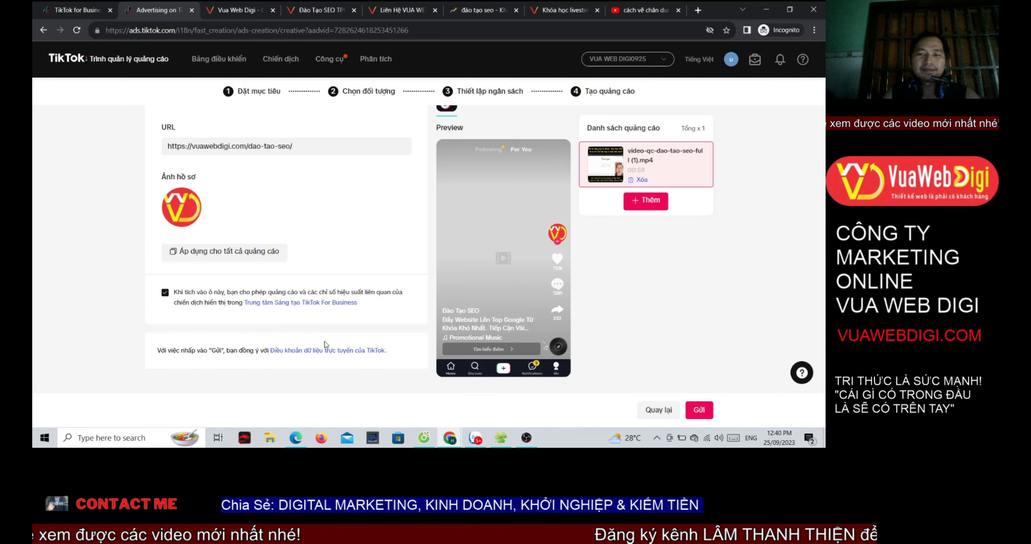
scroll(326, 344, up, 5)
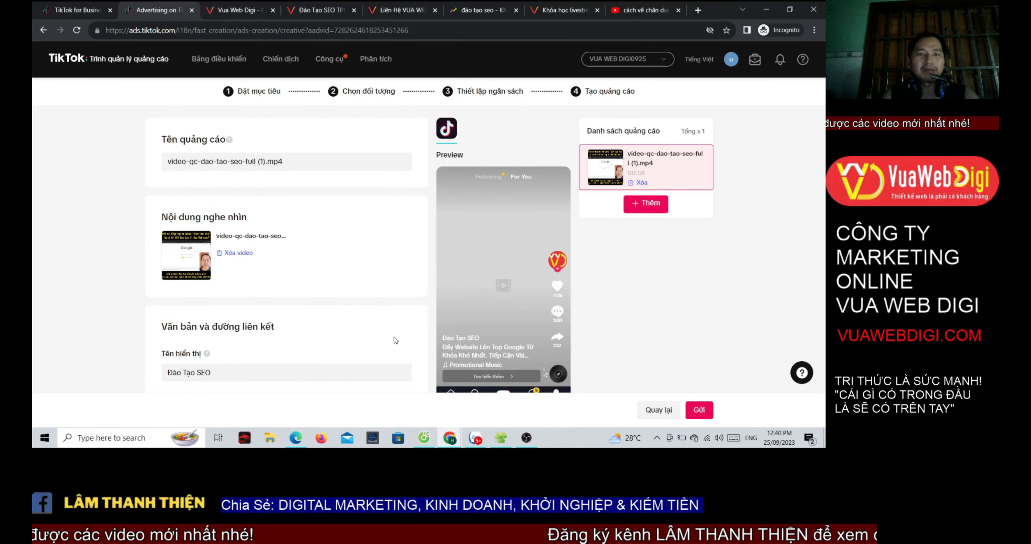
scroll(426, 338, down, 5)
click(699, 410)
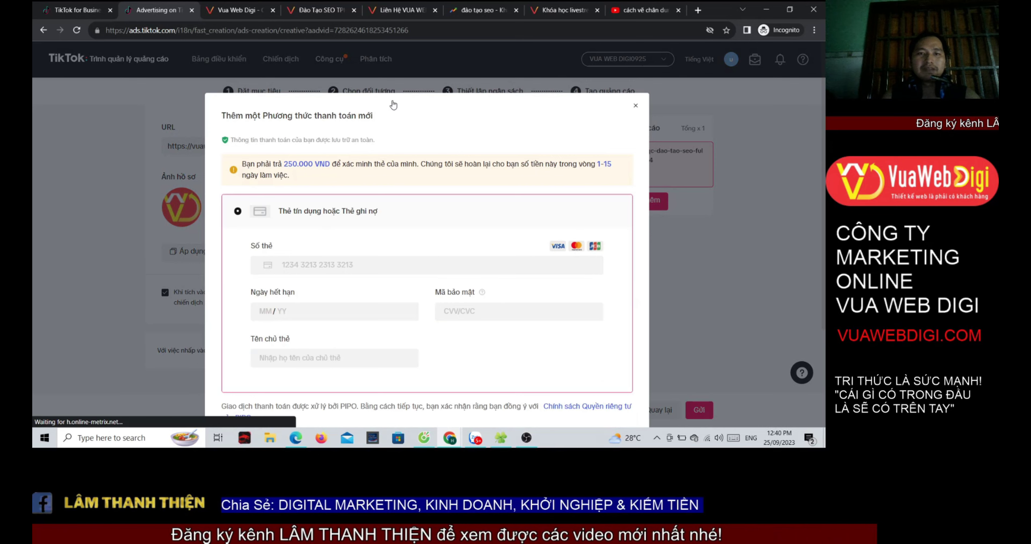
- Read the card verification charge and refund notice in the new payment method form and activate its card number field
drag(372, 115, 361, 78)
click(271, 167)
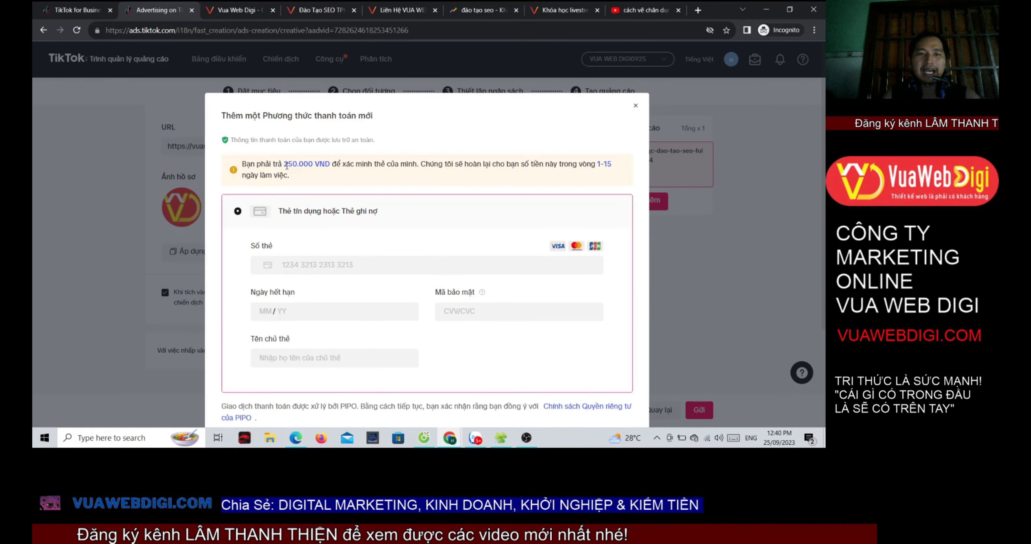
drag(286, 165, 513, 172)
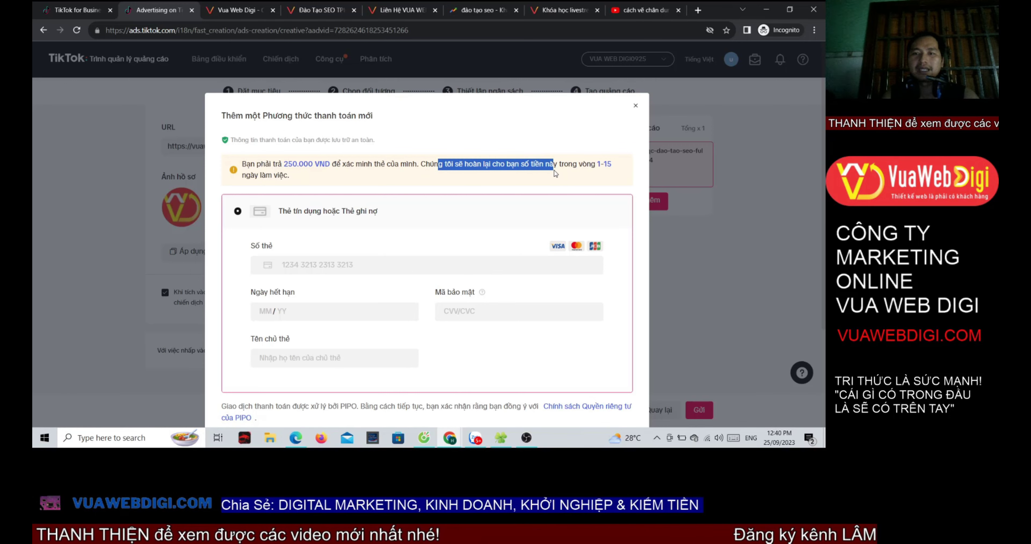
click(338, 165)
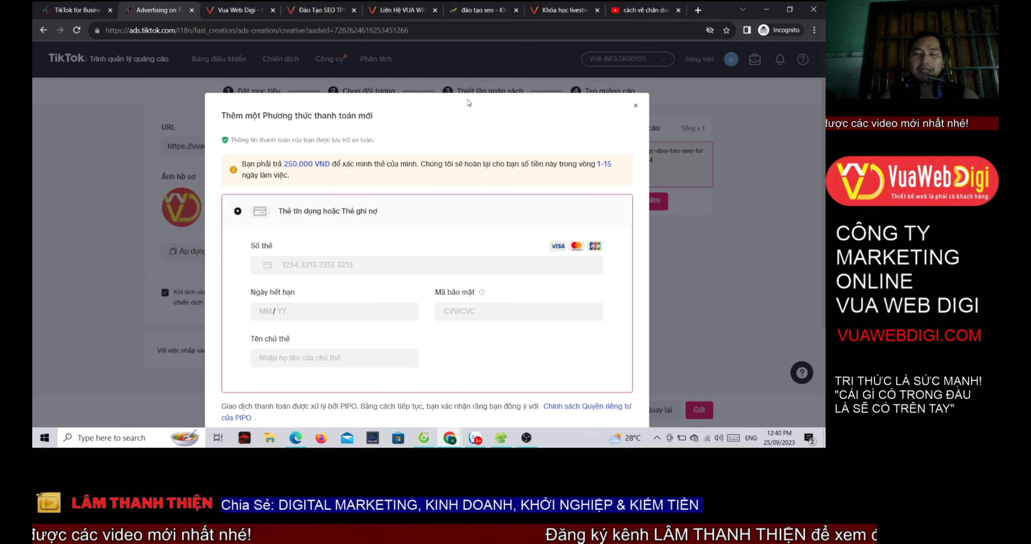
click(335, 265)
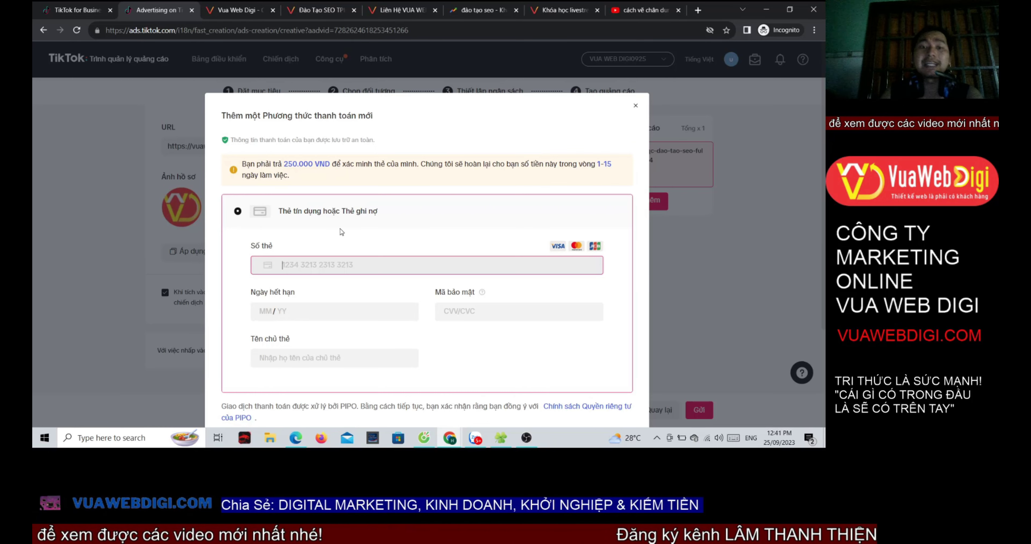
- Find Notepad on the computer and open it with a blank document
click(136, 446)
text(note)
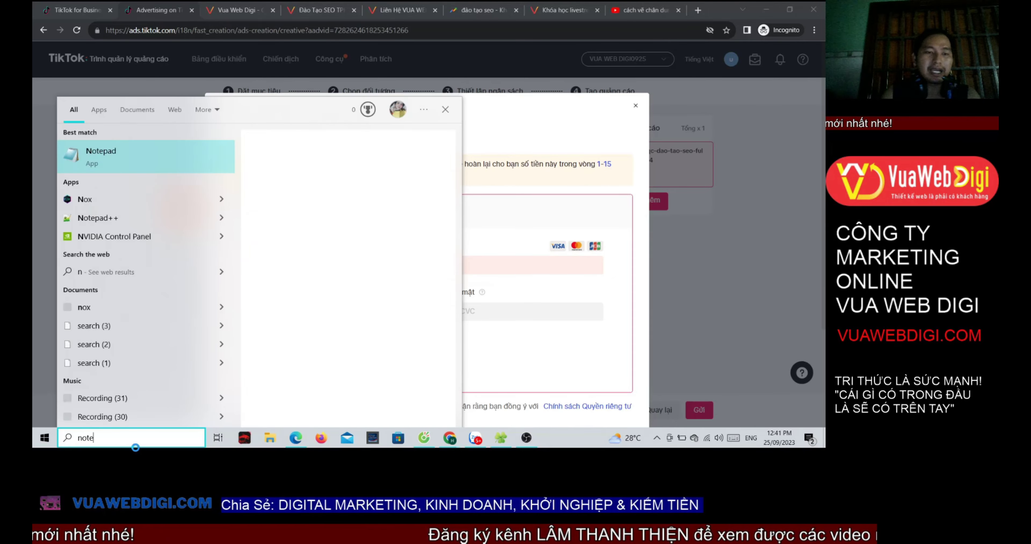
click(168, 146)
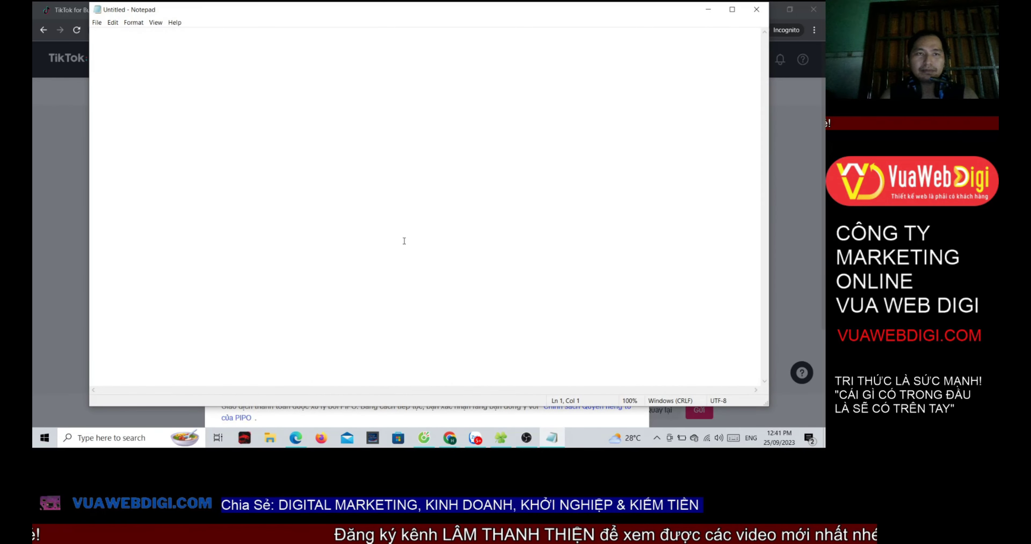
- Write "VISA DEBIT" in the blank note, enlarge the view to 500% and highlight the text
text(Vi)
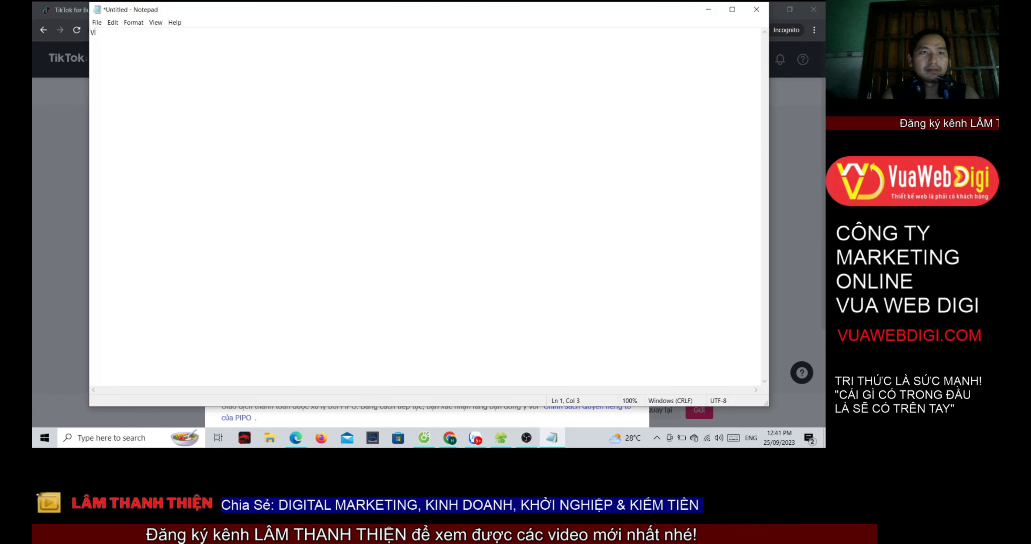
key(BackSpace)
text(ISA DEBIT)
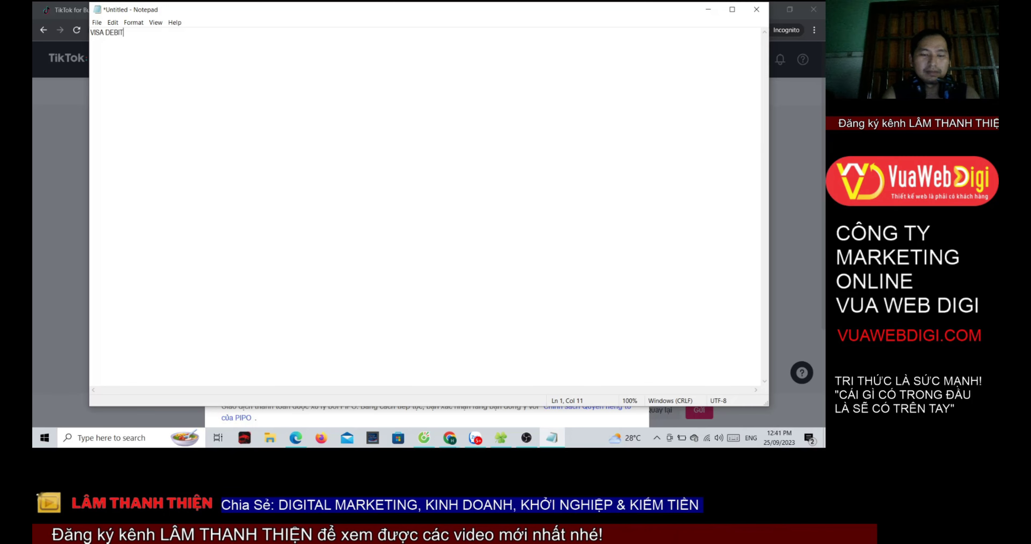
key(ctrl+a)
scroll(347, 200, up, 20)
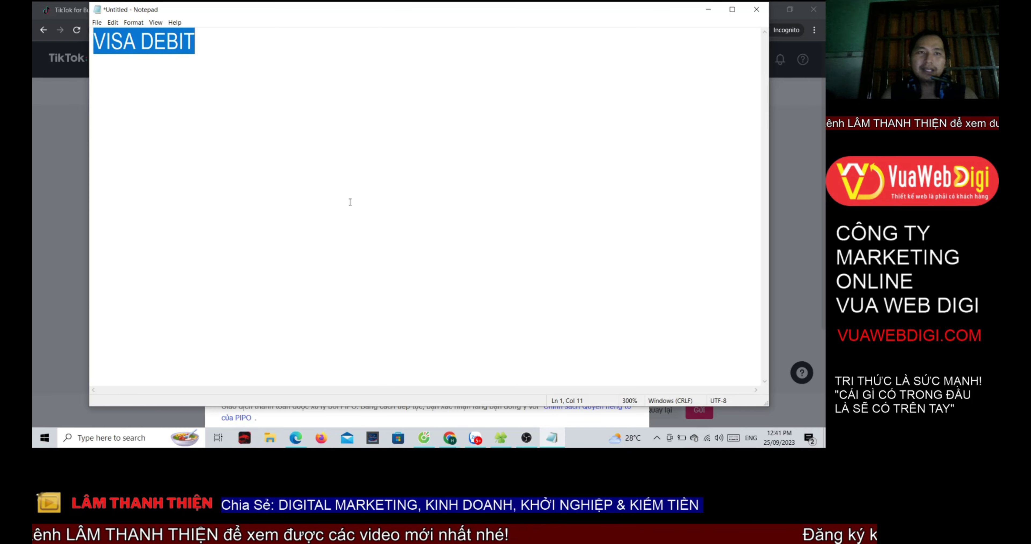
scroll(357, 190, up, 10)
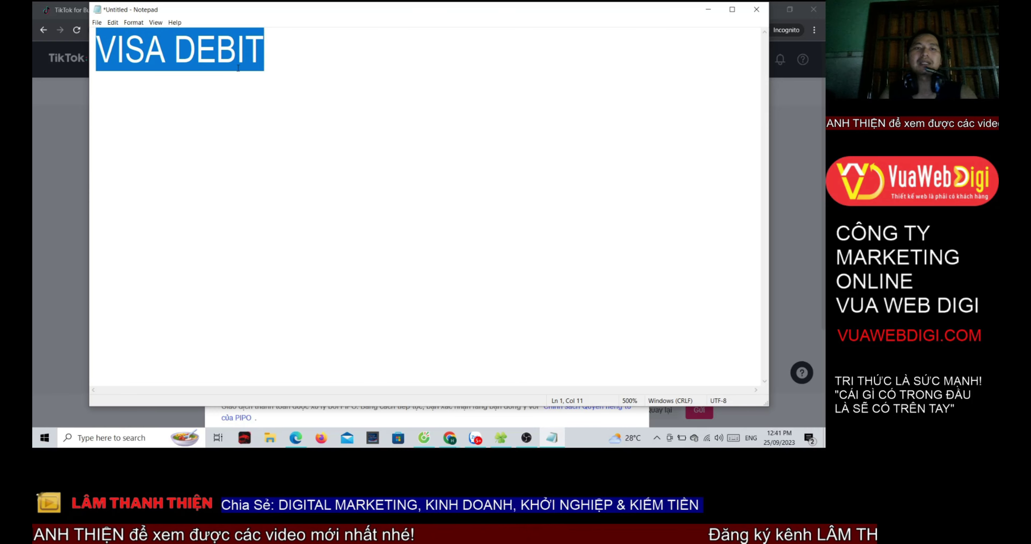
click(179, 56)
double_click(180, 57)
click(180, 56)
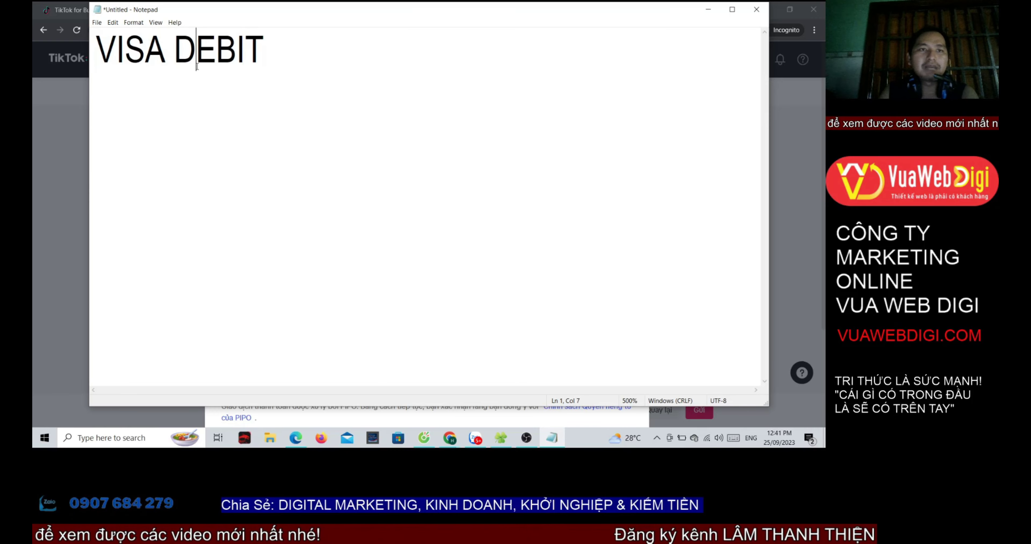
drag(293, 56, 105, 65)
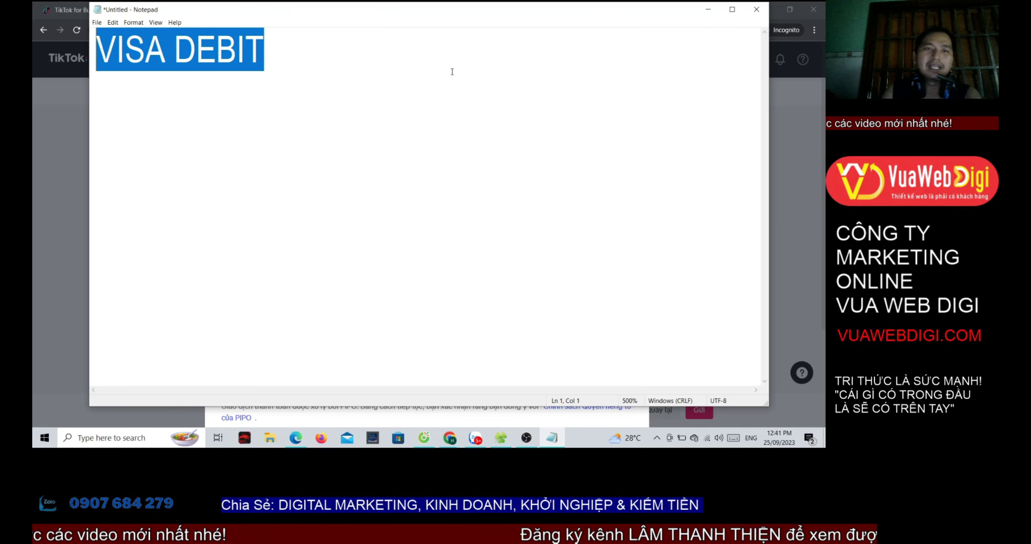
- Compare the TikTok payment method form with the VISA DEBIT note in Notepad and return to the form
click(714, 15)
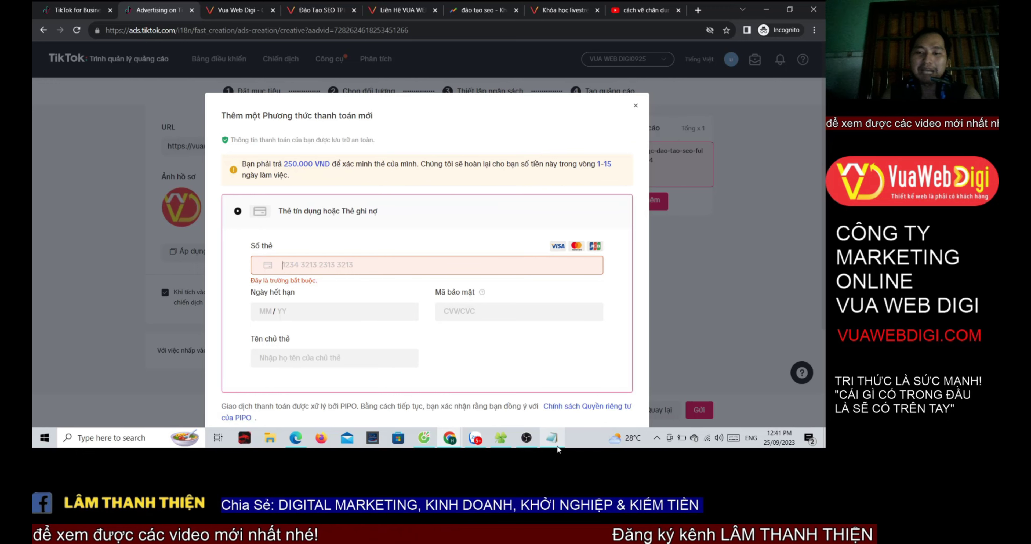
click(553, 437)
drag(166, 50, 105, 58)
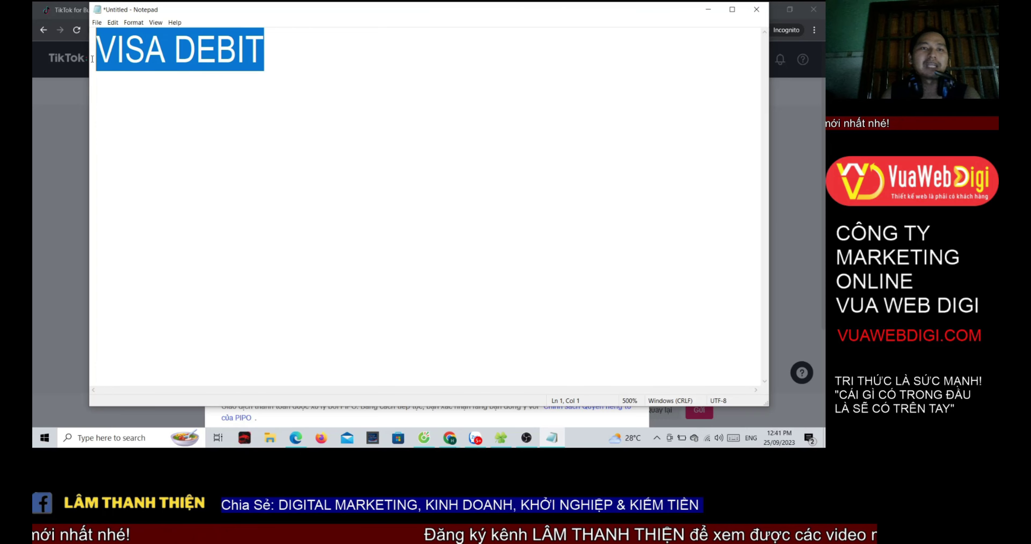
click(706, 13)
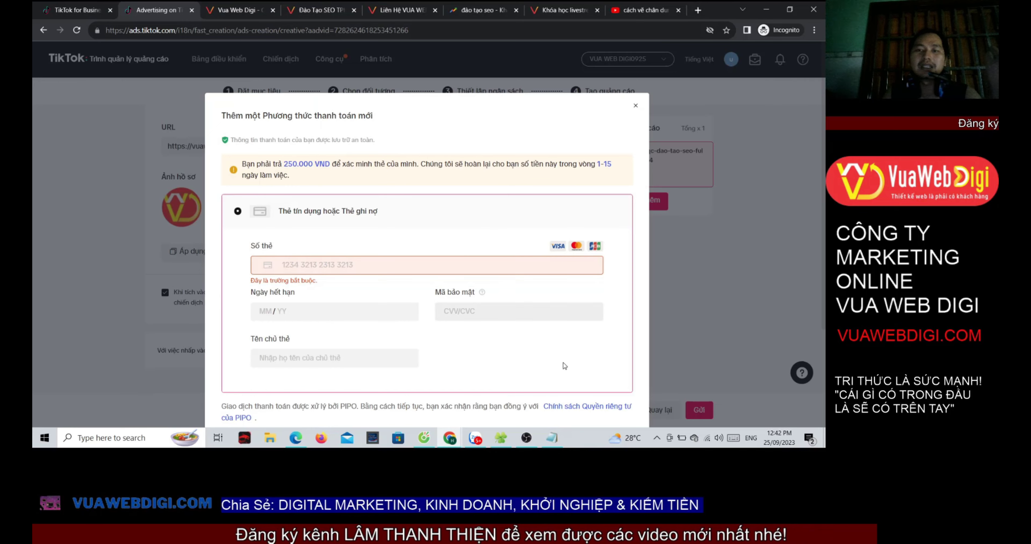
click(551, 437)
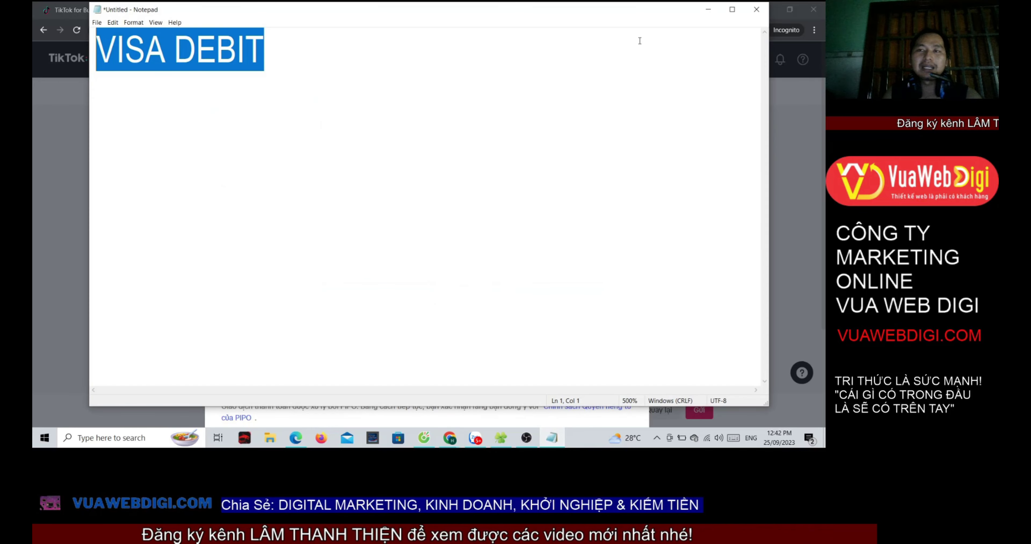
click(708, 9)
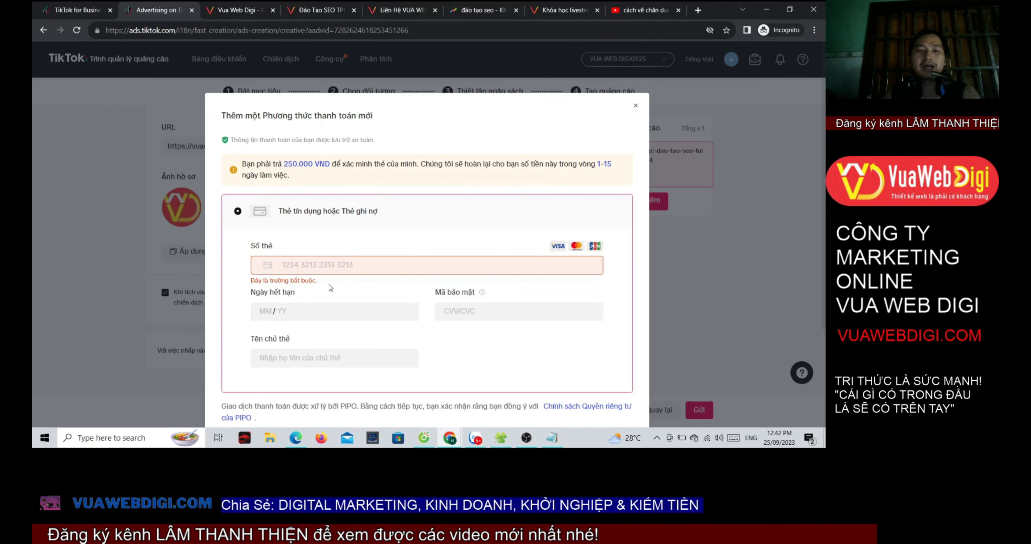
- Enter the card number, expiry date, security code and cardholder name, submit the payment method and allow the verification pop-up
click(291, 257)
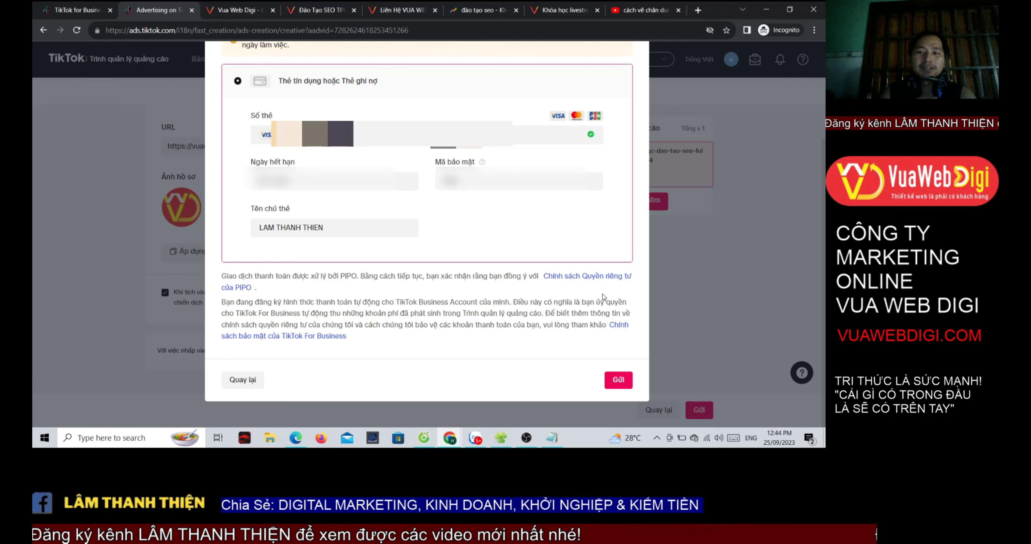
click(620, 380)
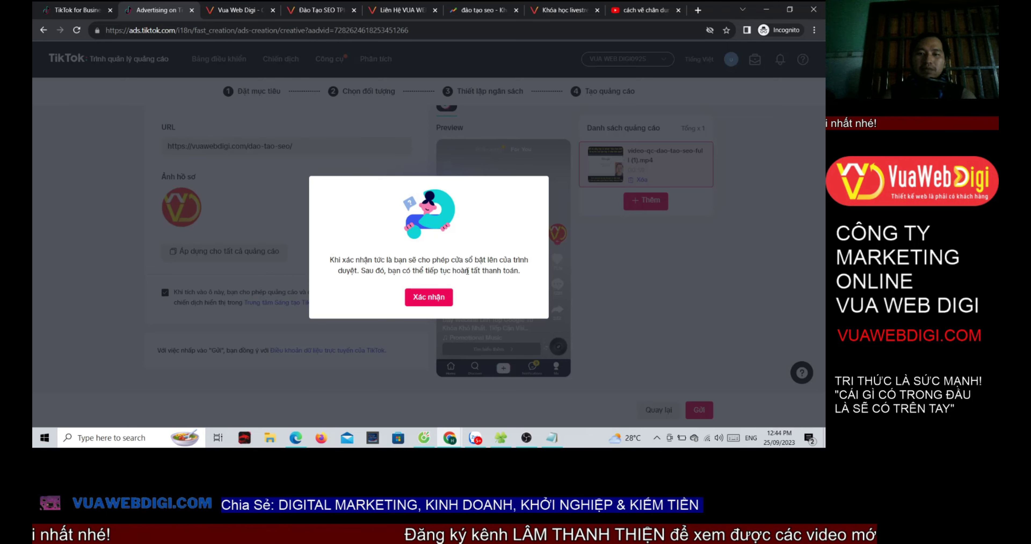
click(440, 298)
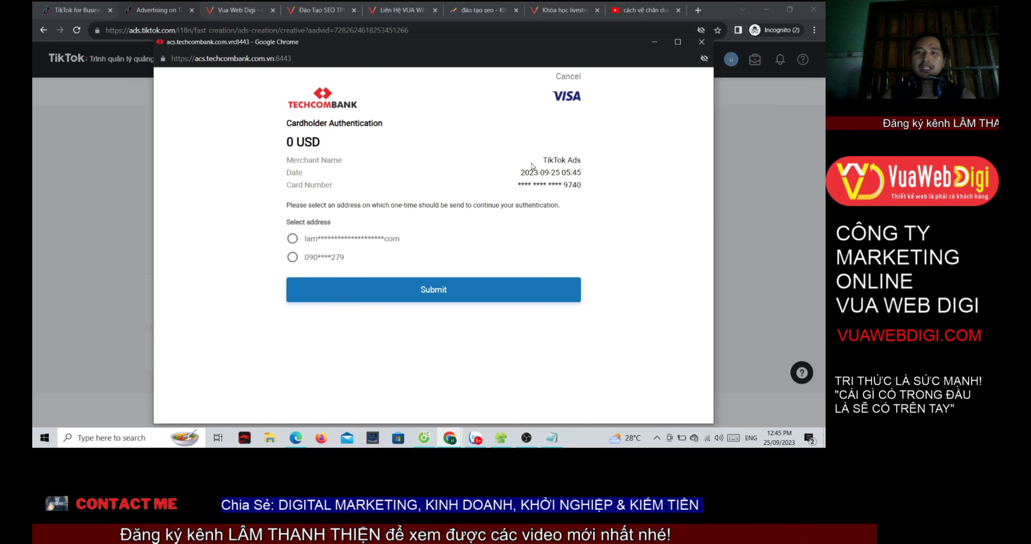
- Authenticate the card with the one-time password sent to the registered phone, and decline adding extra invoice details
drag(584, 167, 585, 167)
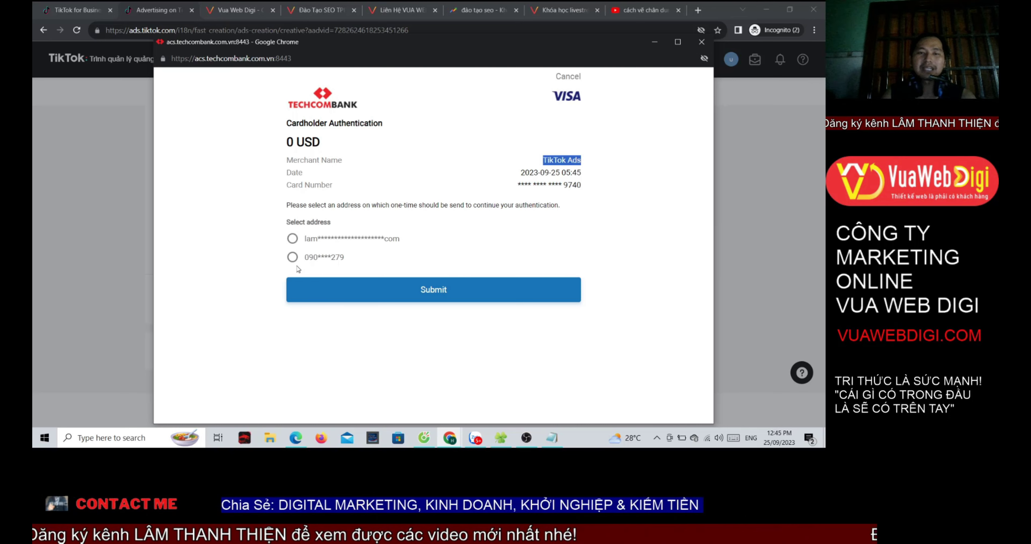
click(292, 258)
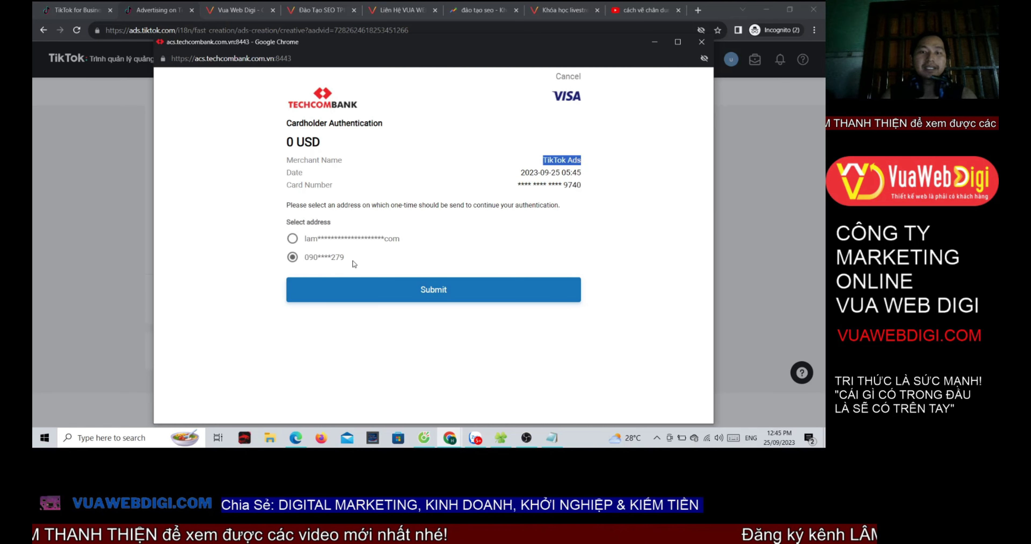
click(418, 291)
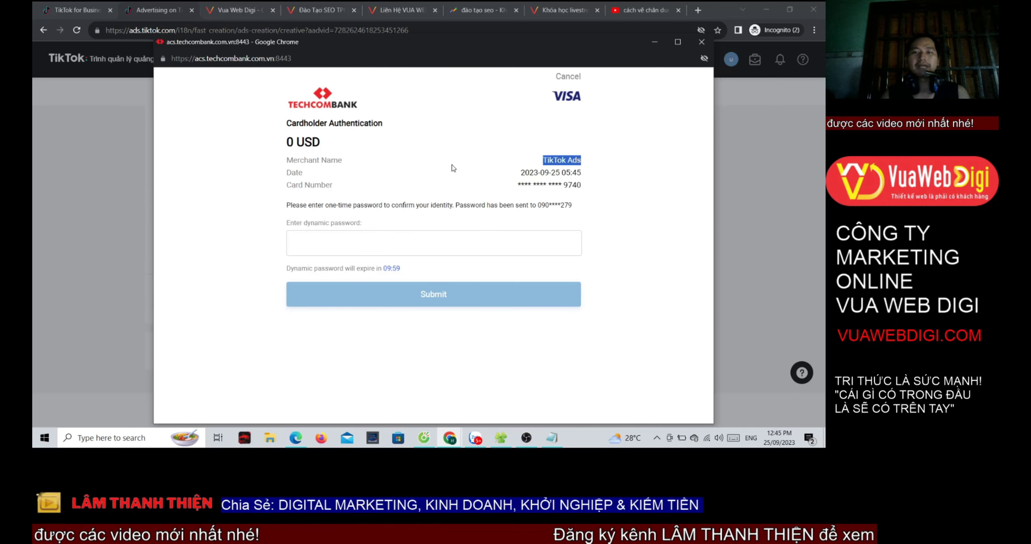
click(393, 245)
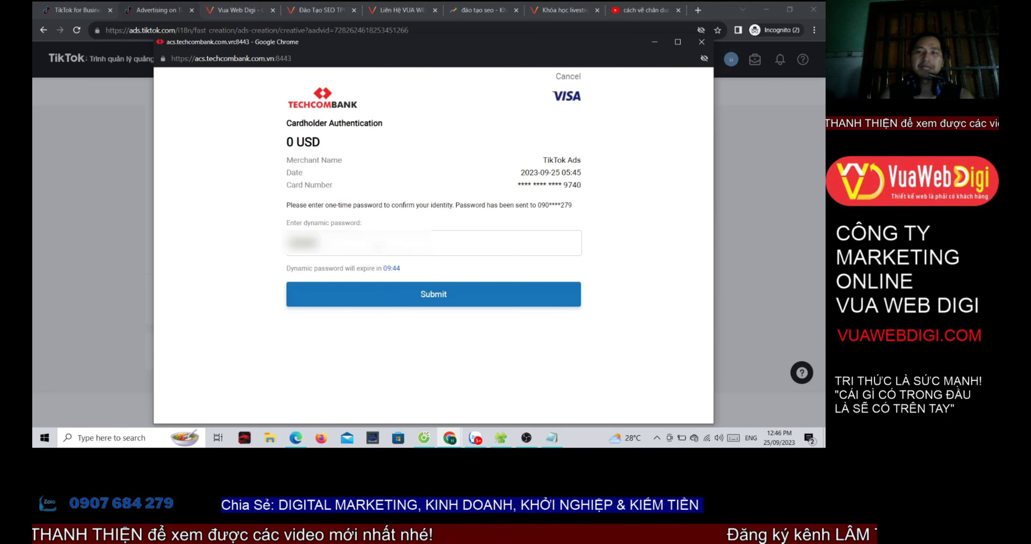
click(432, 301)
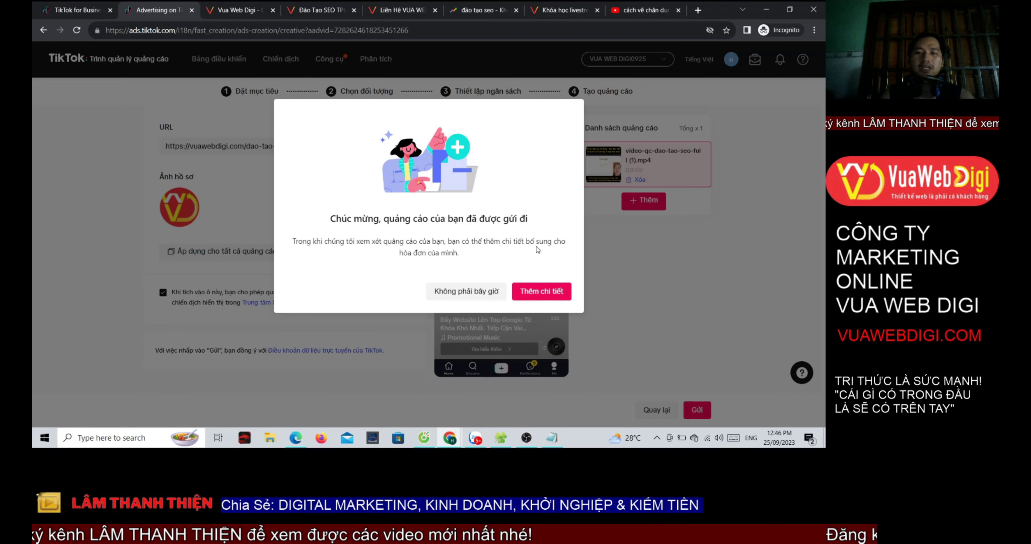
click(482, 298)
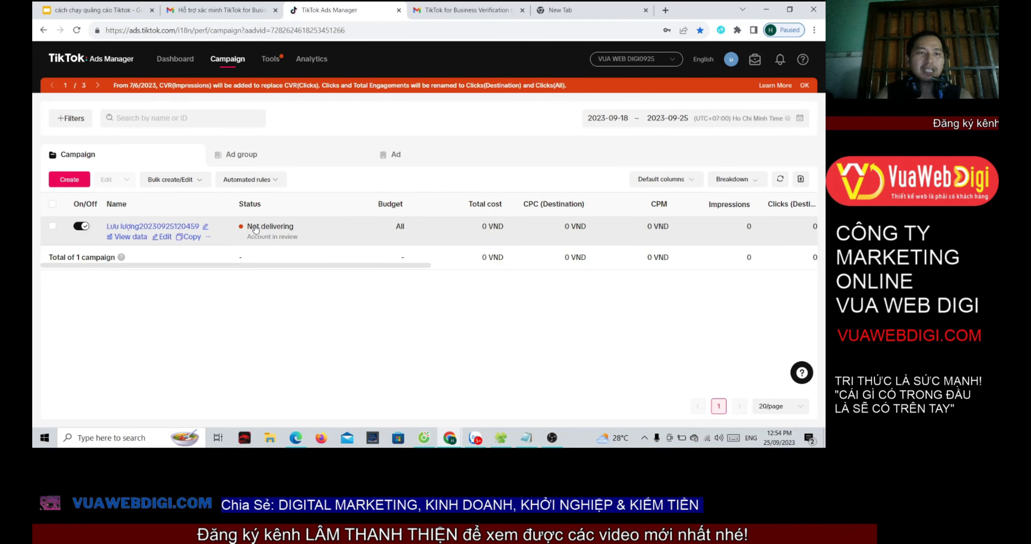
- Check today's spend on the Ads Manager dashboard and open the account's payment summary
click(175, 59)
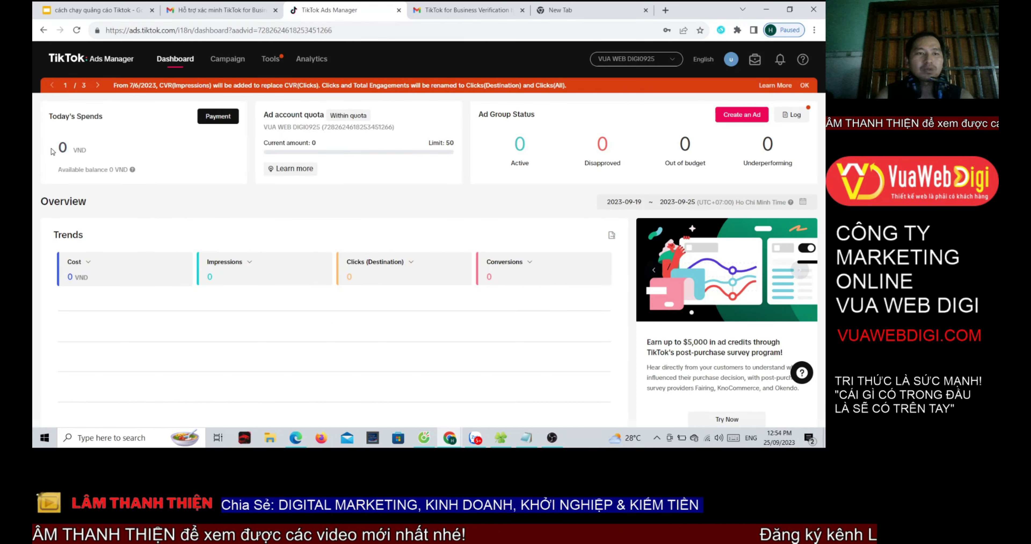
double_click(63, 147)
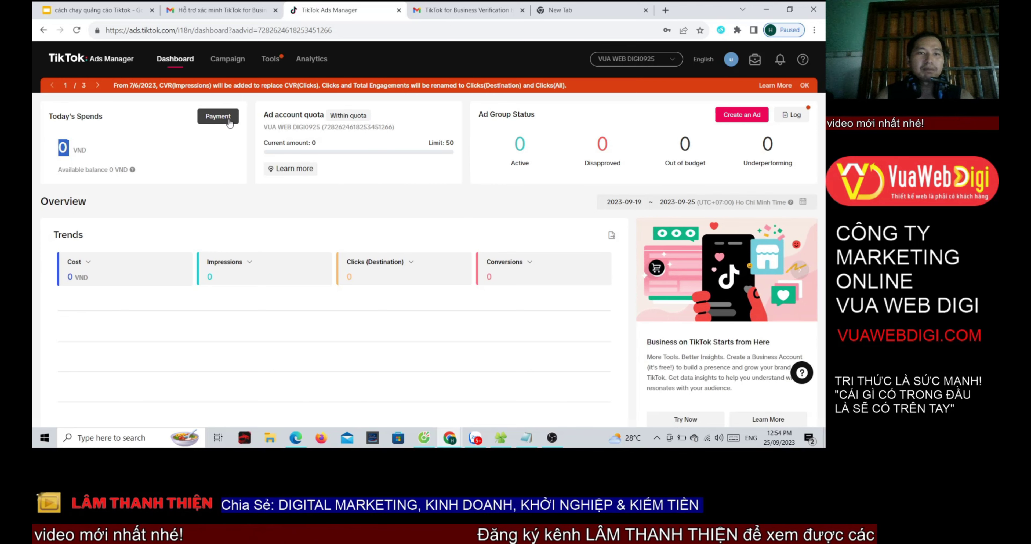
click(218, 116)
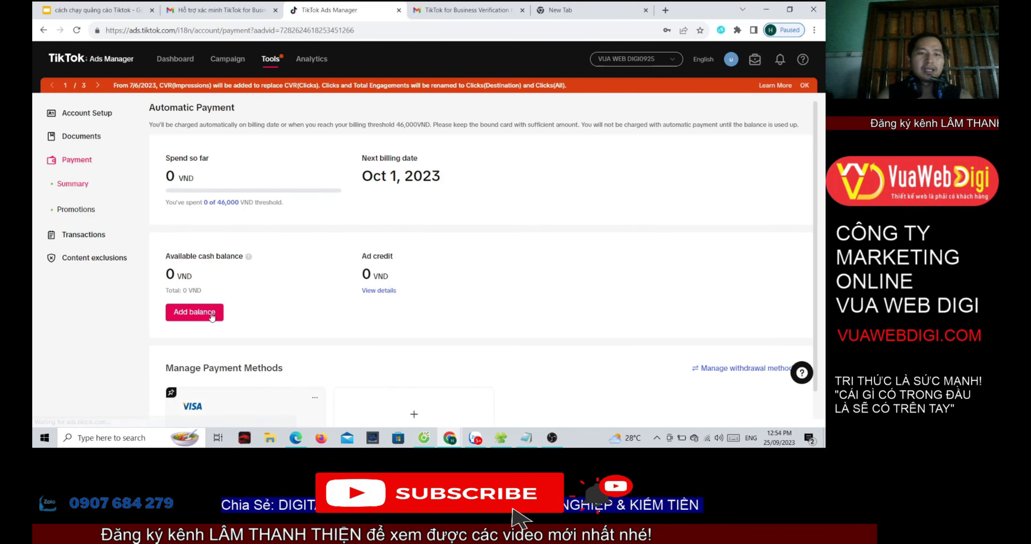
- Start adding balance to the ad account, try an amount of 500000 VND and set it to 300000 VND
click(196, 312)
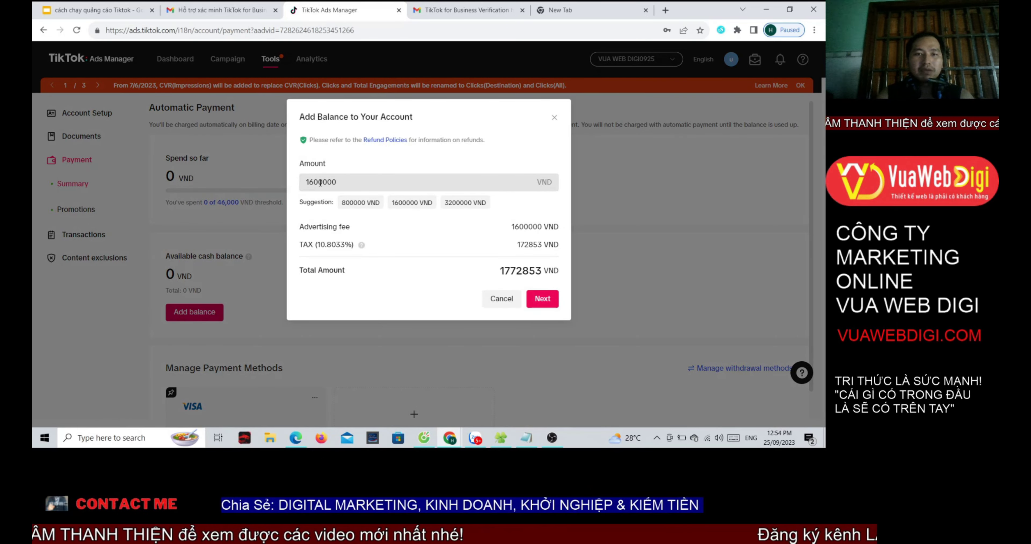
mouse_move(323, 182)
mouse_down()
mouse_move(338, 182)
mouse_move(323, 183)
mouse_up()
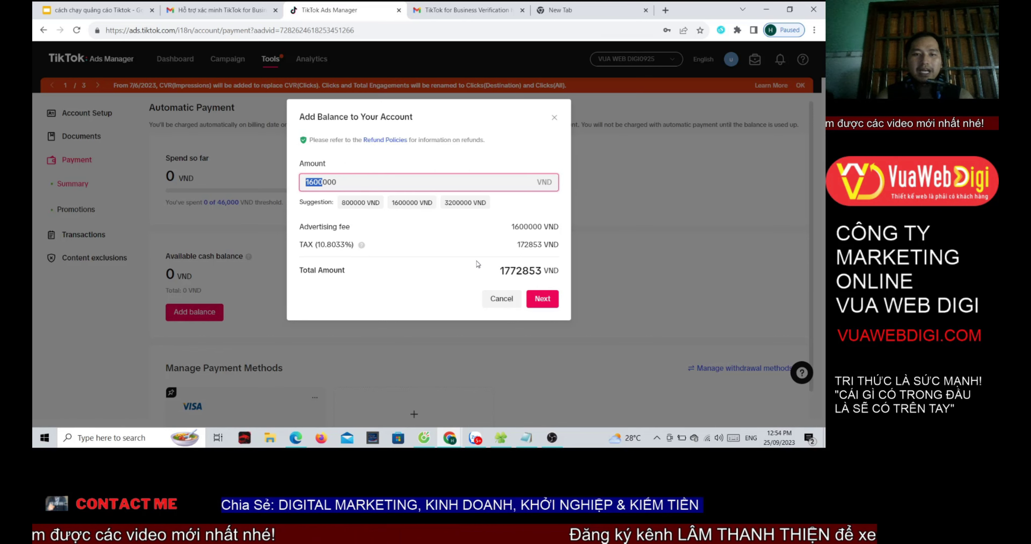
drag(315, 247, 353, 245)
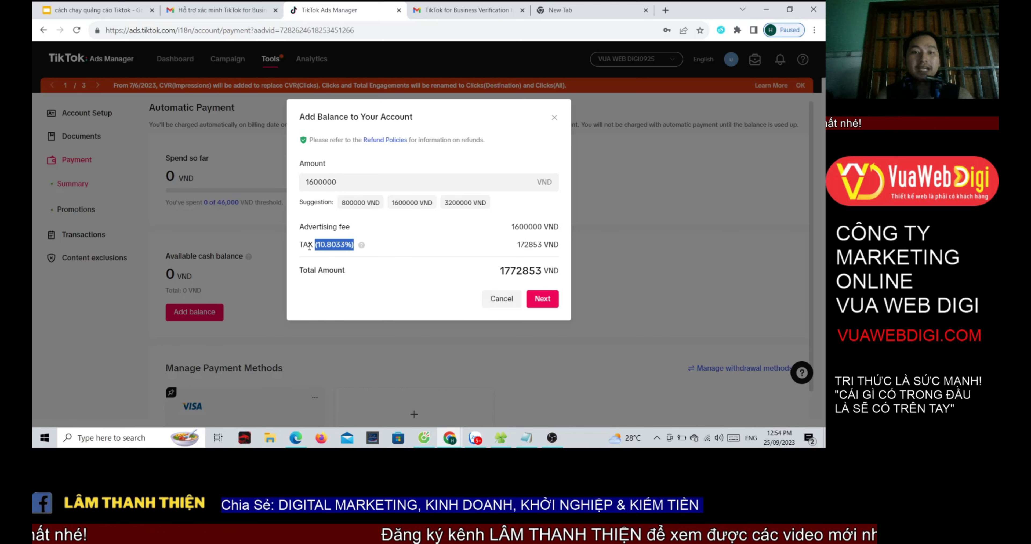
click(314, 182)
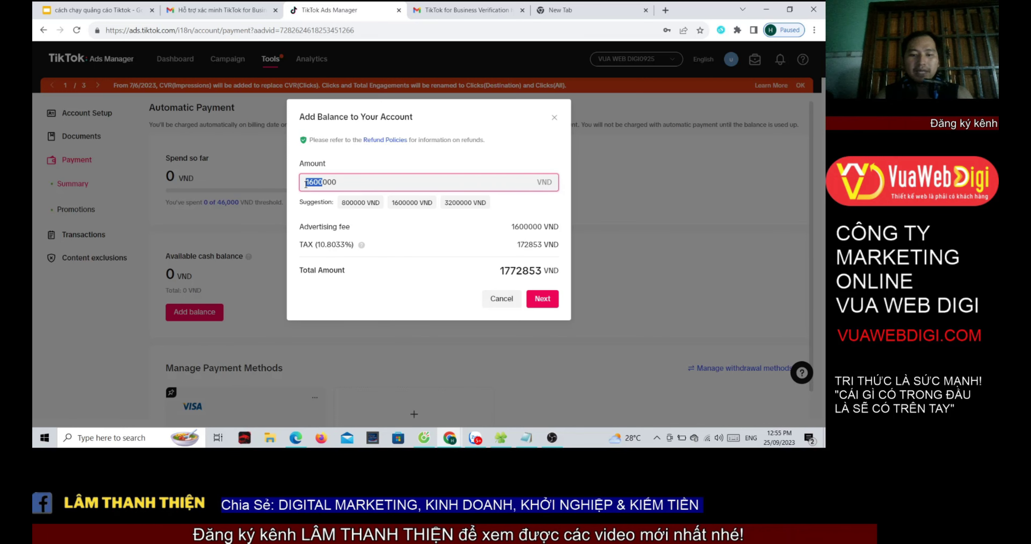
text(500)
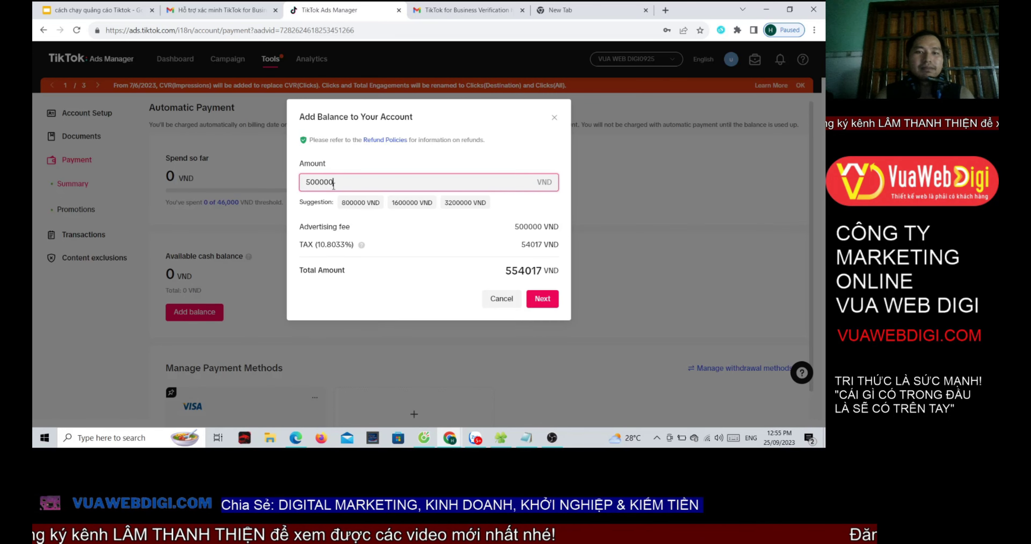
drag(319, 183, 308, 187)
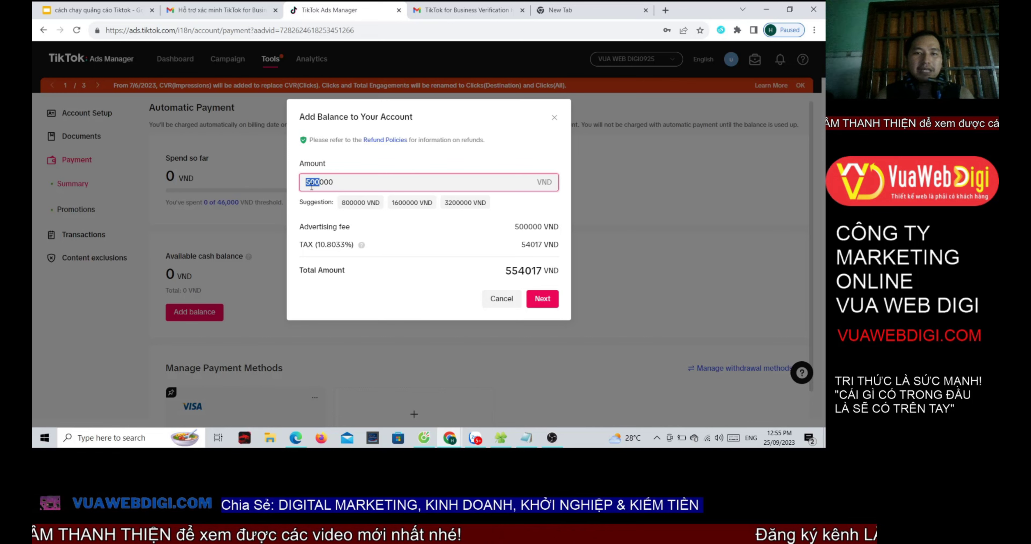
click(311, 183)
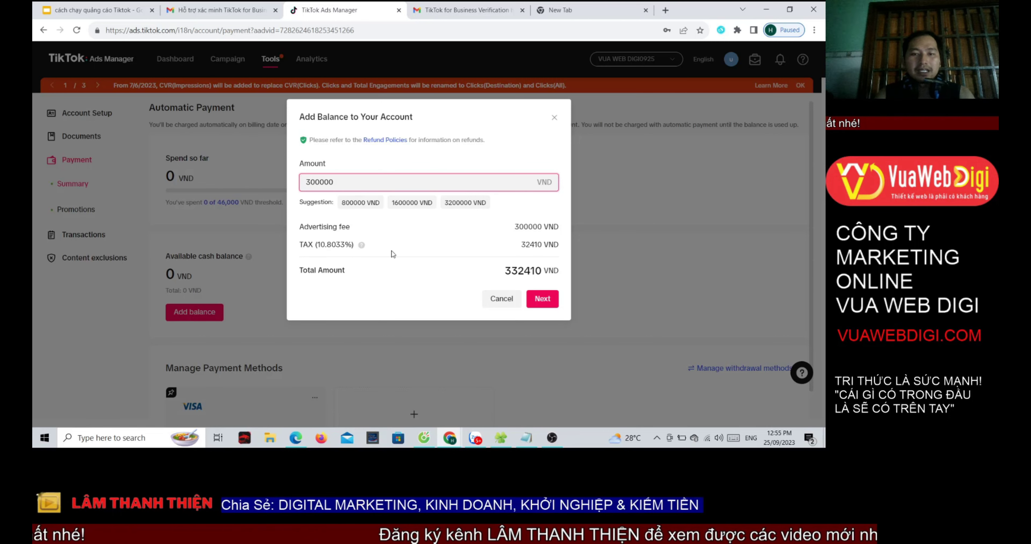
- Check the advertising fee and tax for the top-up and continue to the payment method selection
drag(529, 228, 539, 228)
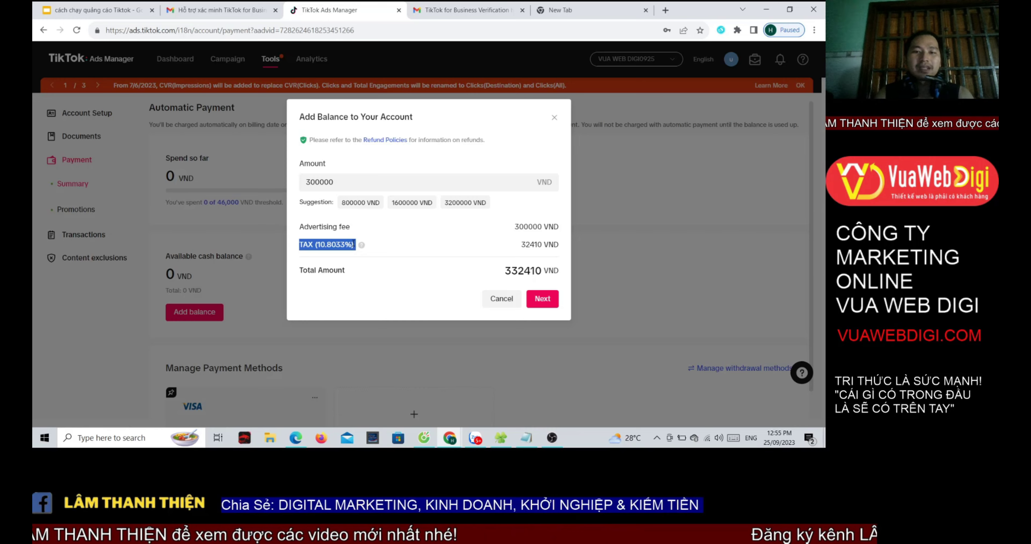
click(428, 252)
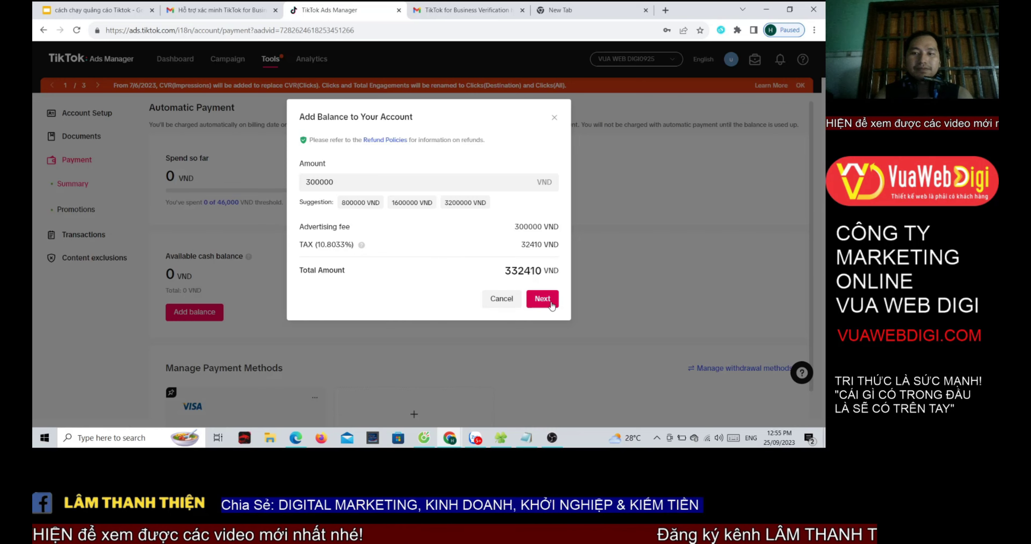
click(541, 299)
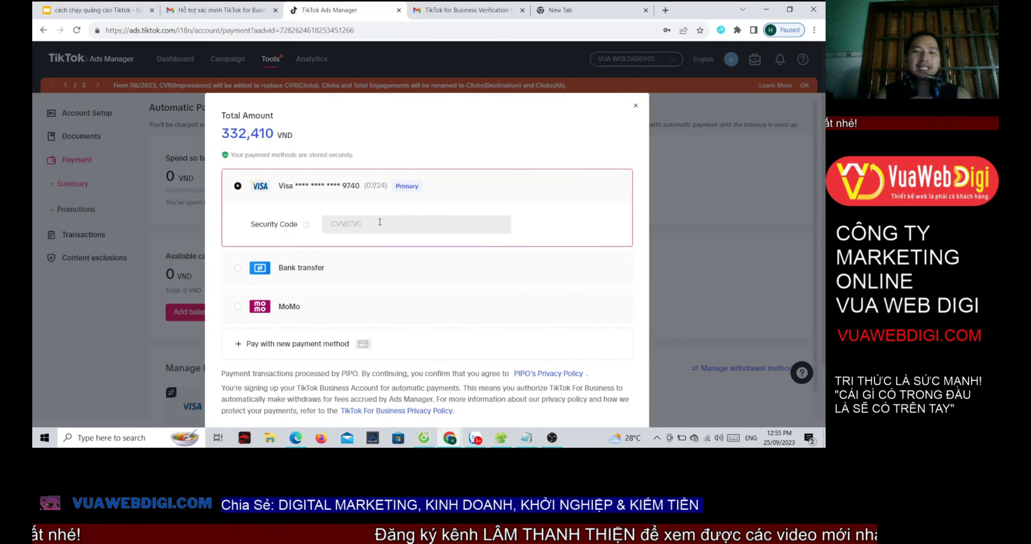
- Choose the saved primary Visa card and review the bank transfer, MoMo and new payment method options
click(238, 186)
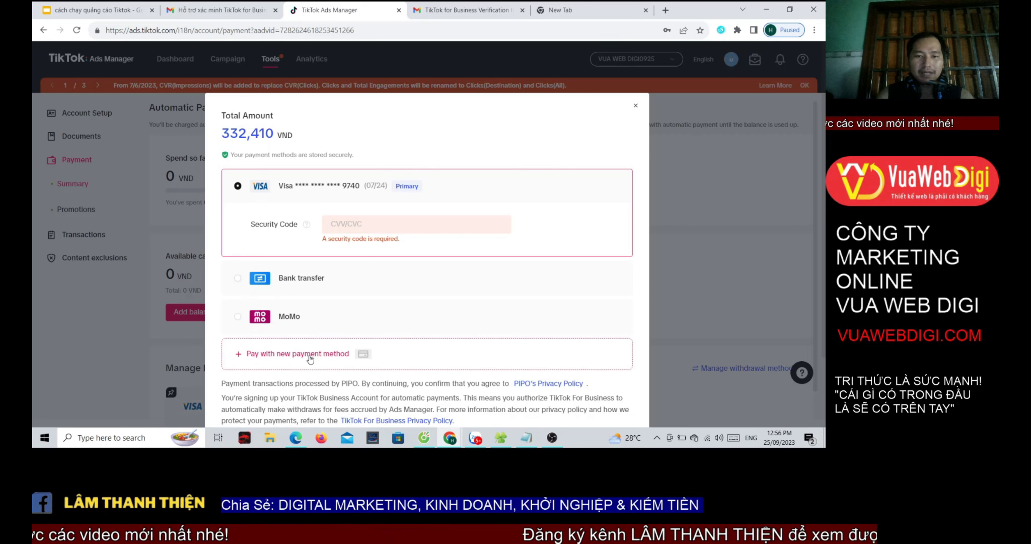
scroll(304, 352, down, 2)
scroll(311, 354, up, 2)
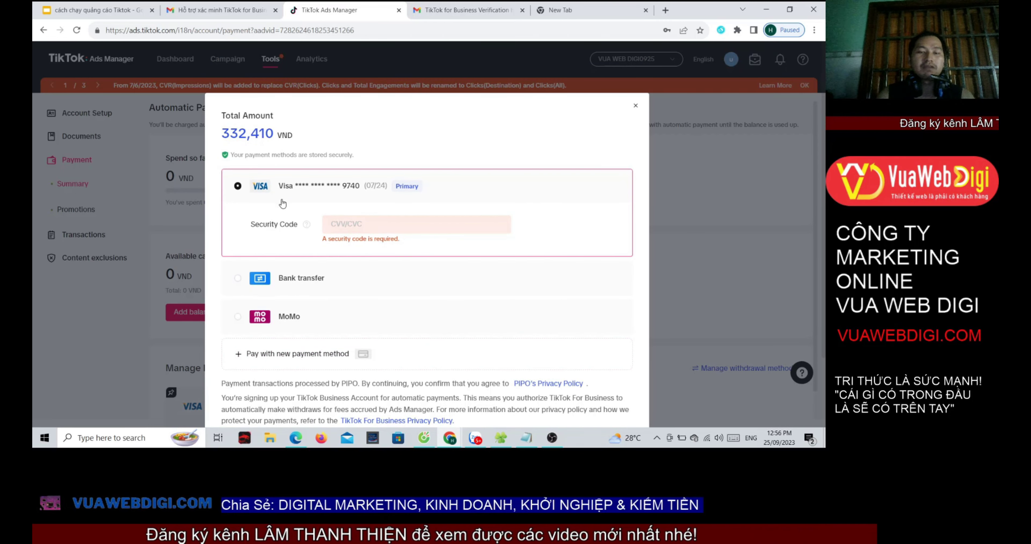
- Enter the Visa card's security code, make the payment and allow the browser pop-ups for finishing it
scroll(481, 320, down, 2)
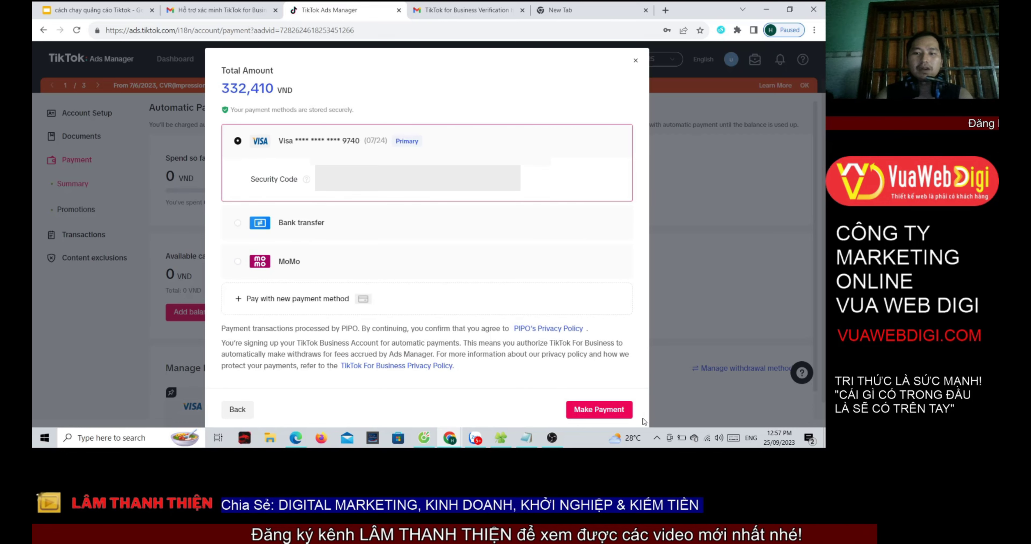
click(600, 409)
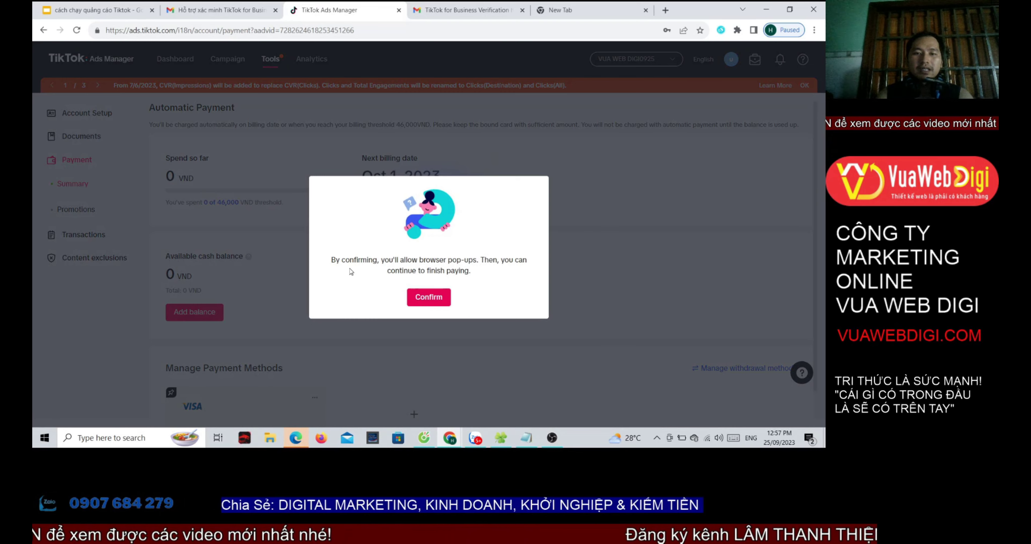
click(429, 297)
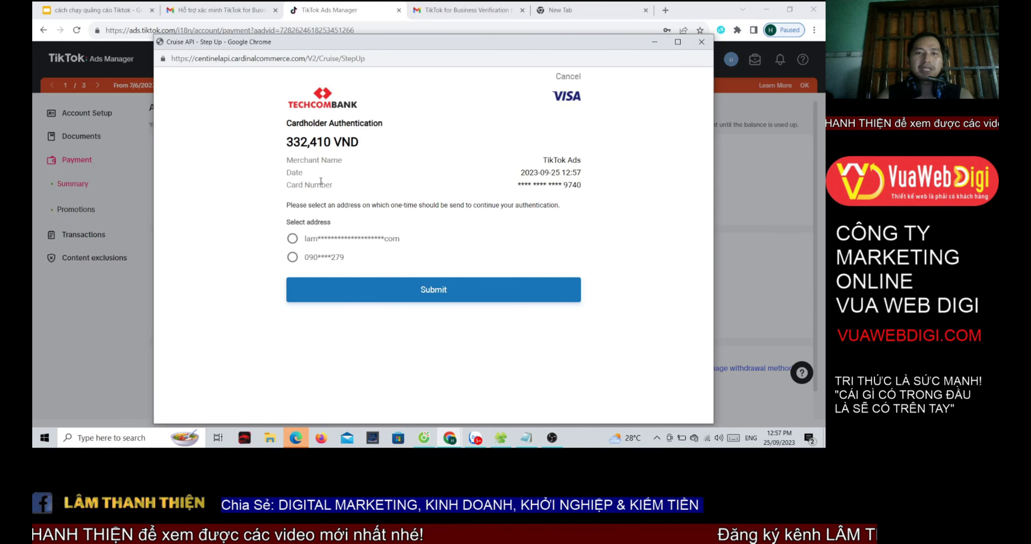
- Have the bank's one-time password sent to the registered phone number, submit it to authenticate the card payment and close the payment confirmation
click(293, 259)
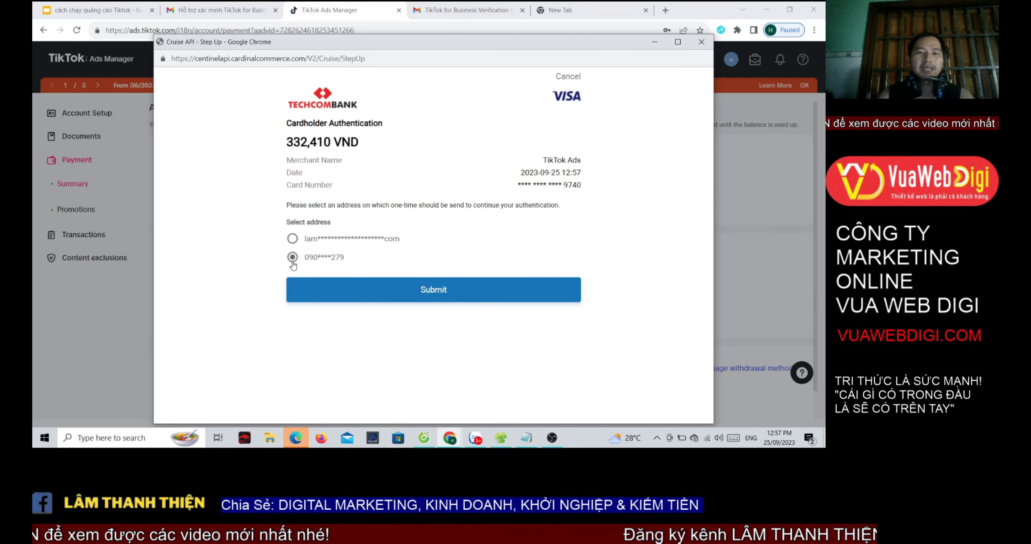
click(435, 290)
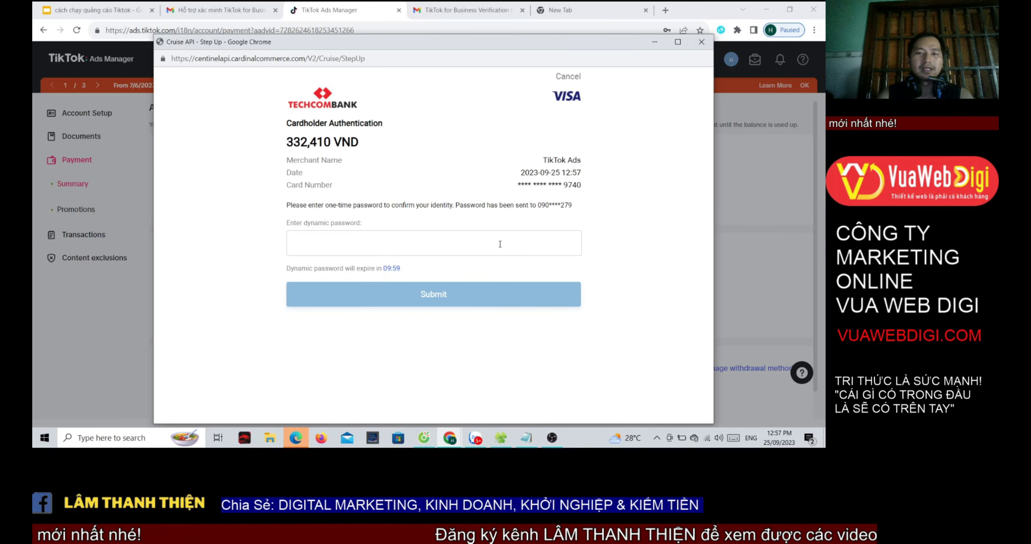
click(500, 244)
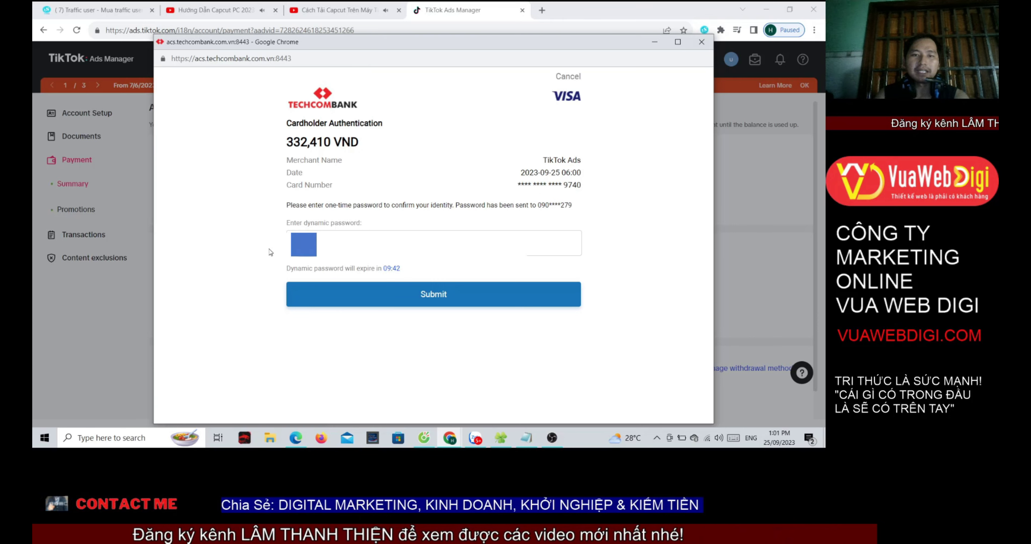
click(423, 295)
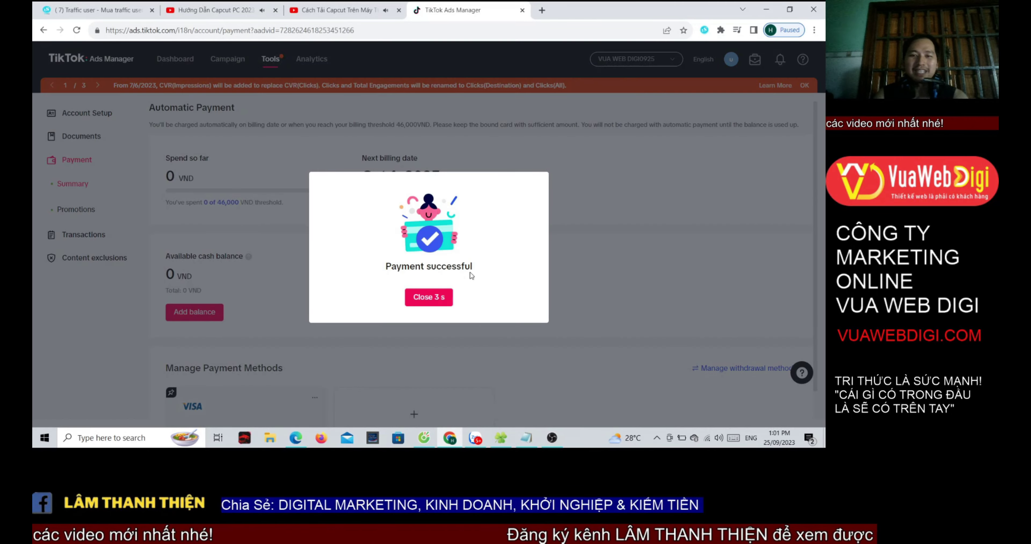
click(421, 295)
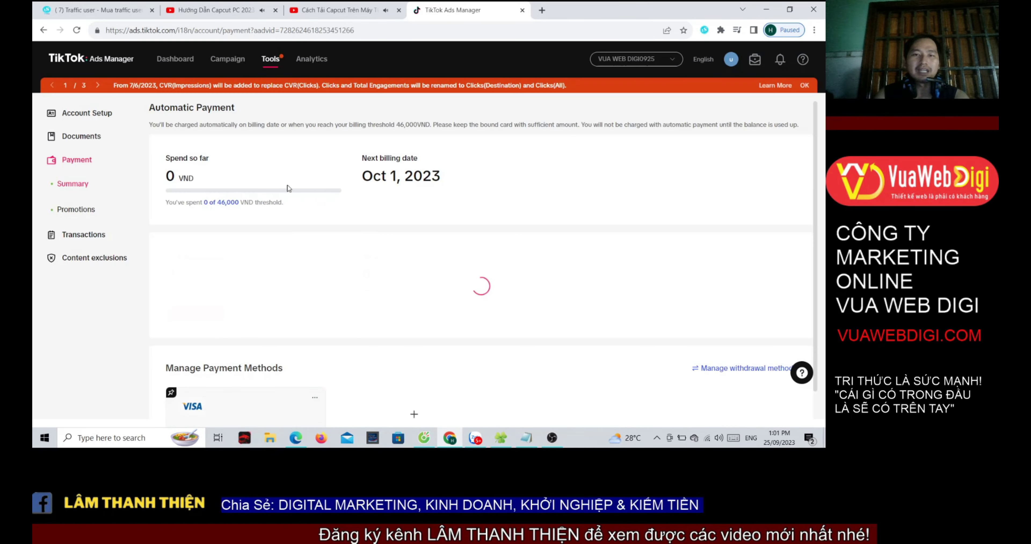
- Check the account's available cash balance and the delivery status of the campaign, ad group and SEO training video ad
drag(165, 274, 225, 274)
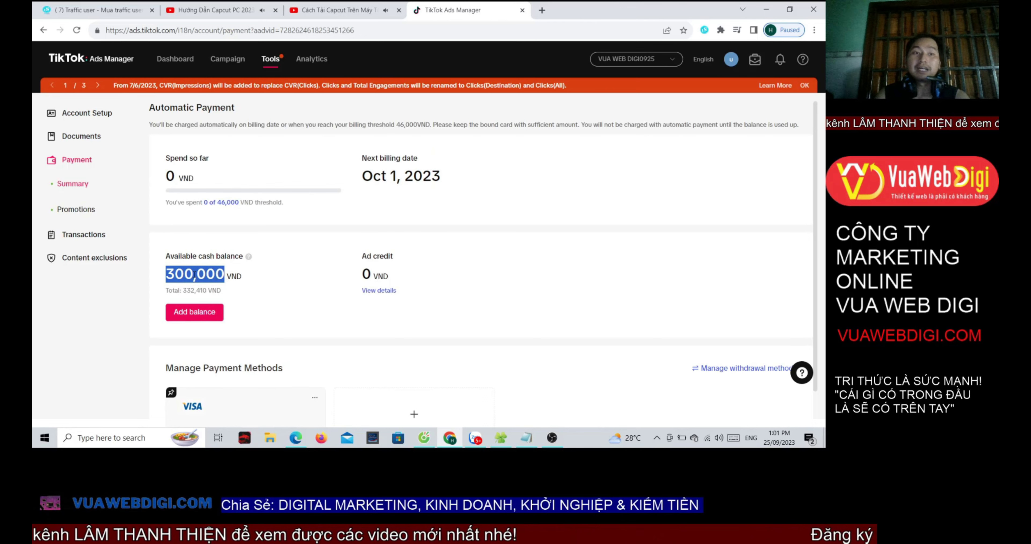
click(225, 59)
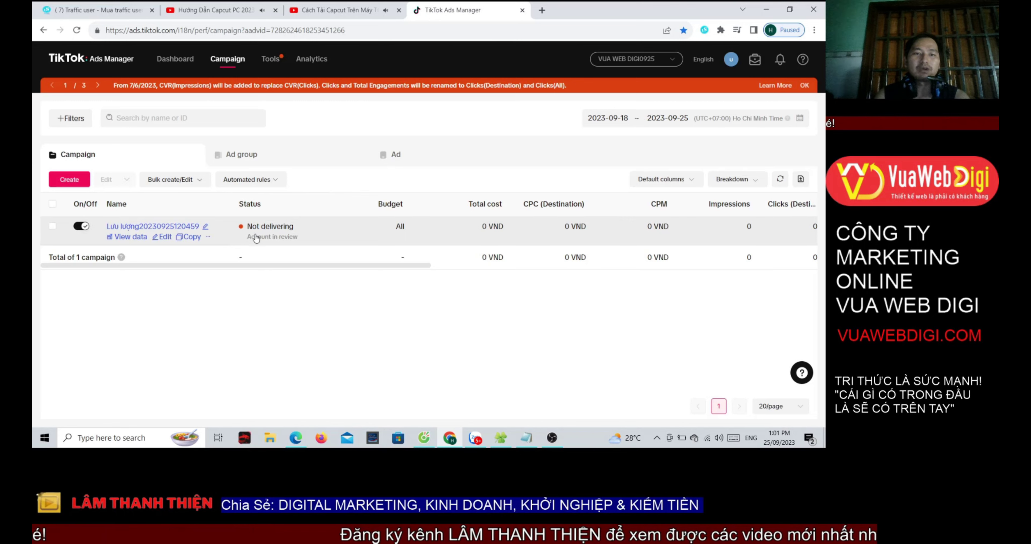
click(252, 157)
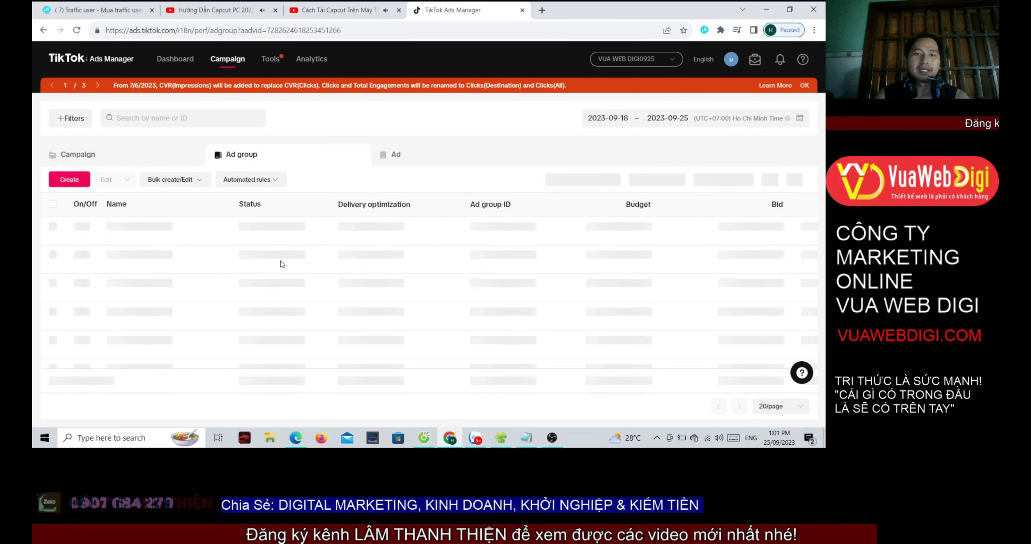
click(461, 159)
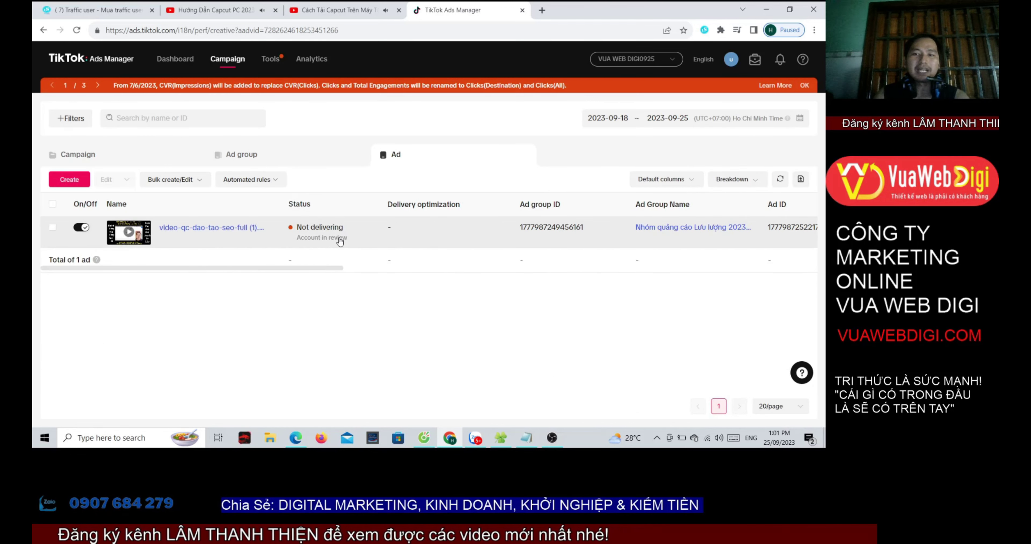
mouse_move(290, 269)
mouse_down()
mouse_move(389, 278)
mouse_move(281, 285)
mouse_up()
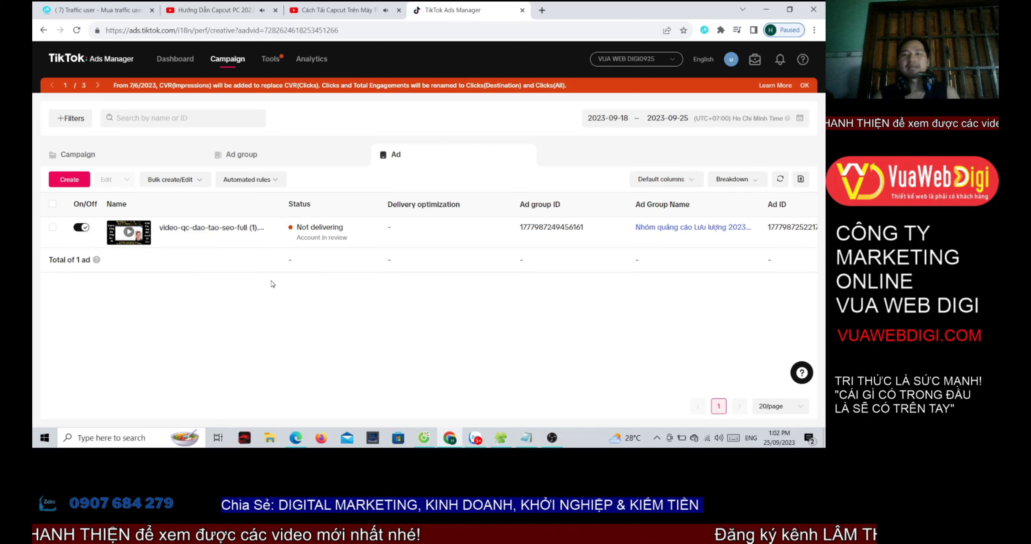